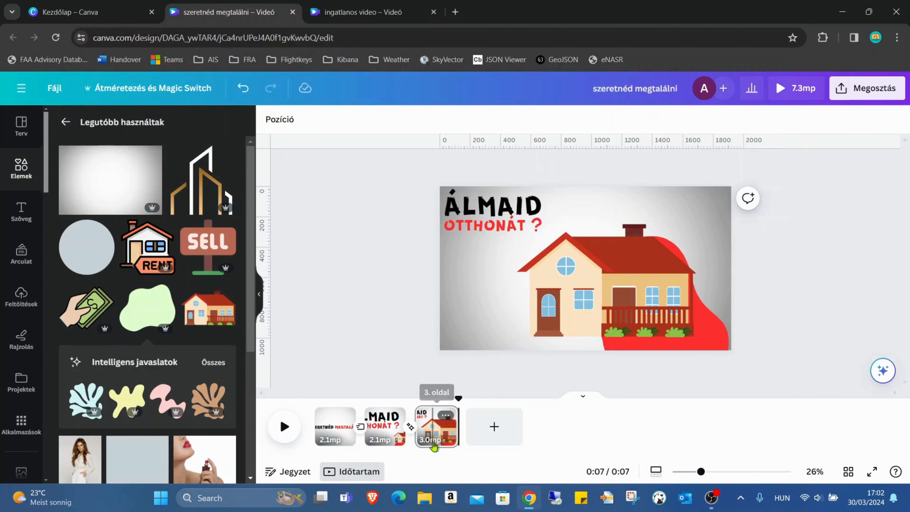
Duplicate the third page and delete the house graphic and the red blob shape from the new page
right_click(435, 429)
left_click(527, 275)
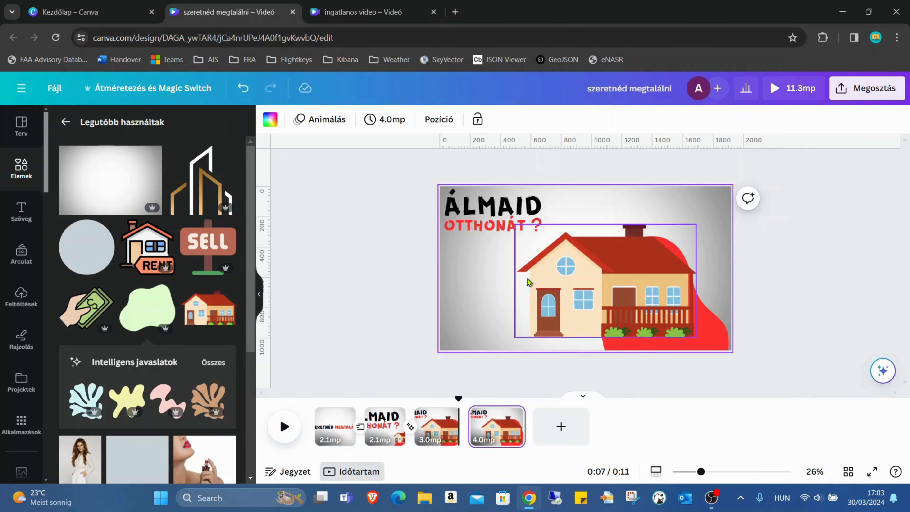
left_click(604, 318)
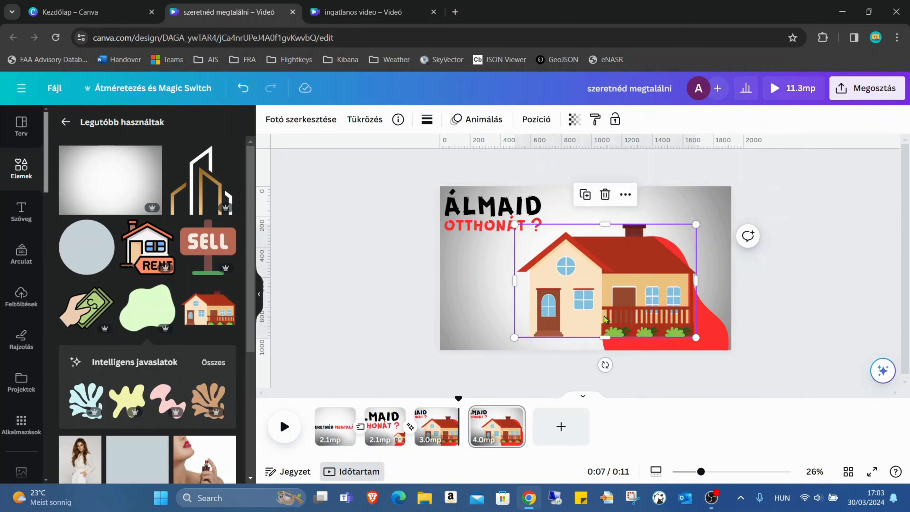
key("Delete")
left_click(655, 340)
key("Delete")
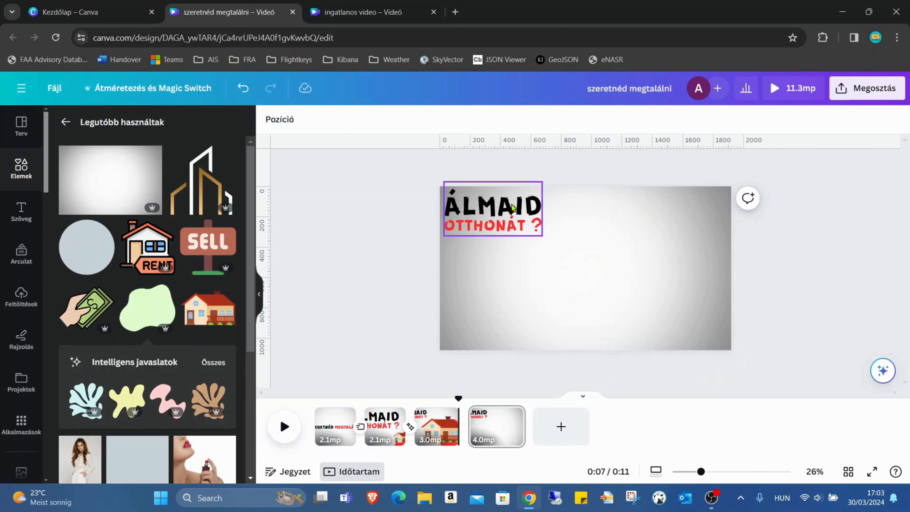
Ungroup the title text, move ÁLMAID toward the middle of the page, and delete the OTTHONÁT ? line
left_click(513, 207)
left_click(532, 158)
left_click(590, 254)
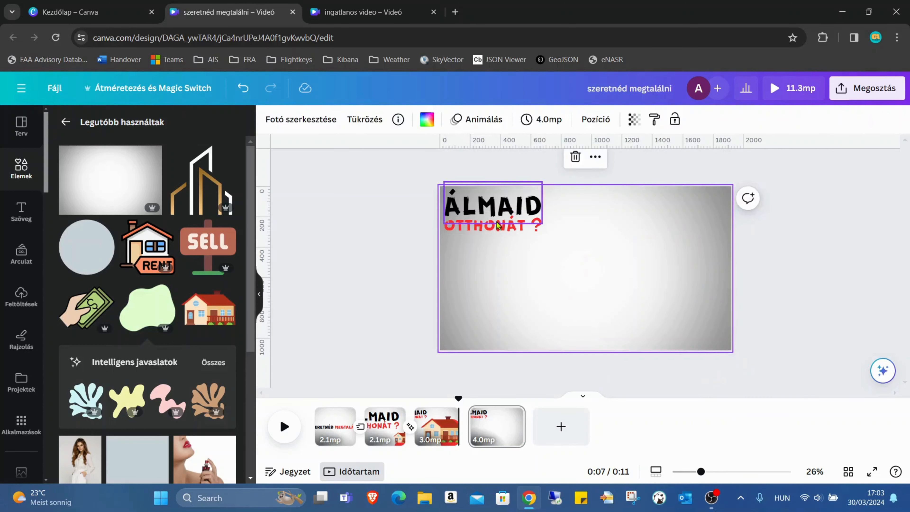
left_click_drag(497, 217, 540, 290)
left_click(453, 231)
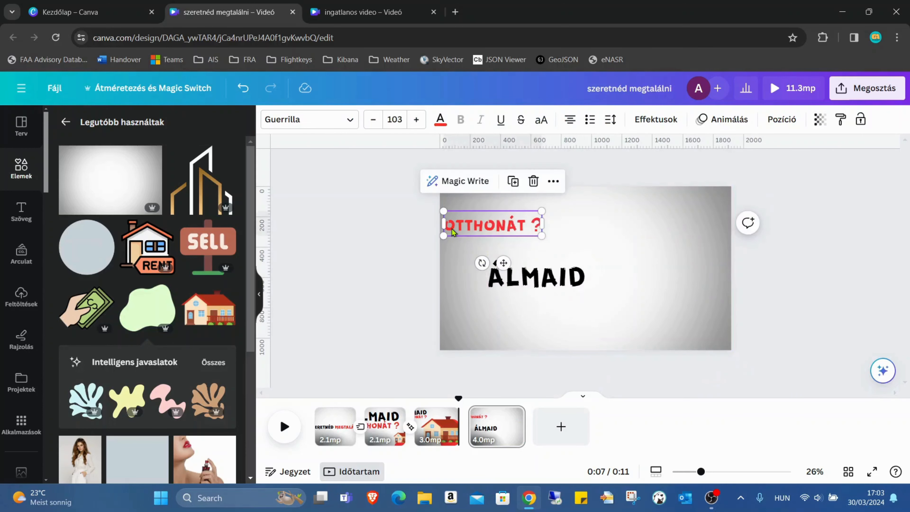
key("Delete")
Enlarge the ÁLMAID text to about size 311 and replace its wording with "SZERETNÉL?"
left_click(488, 250)
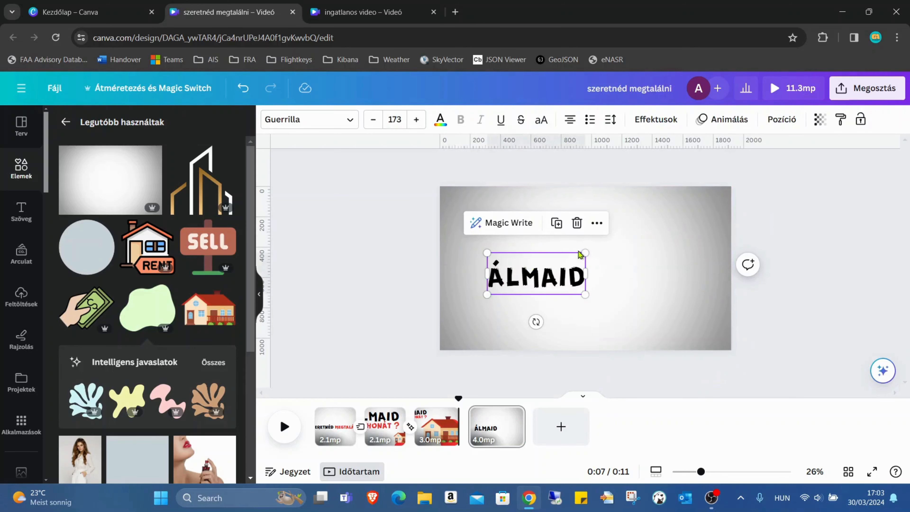
left_click_drag(585, 253, 664, 219)
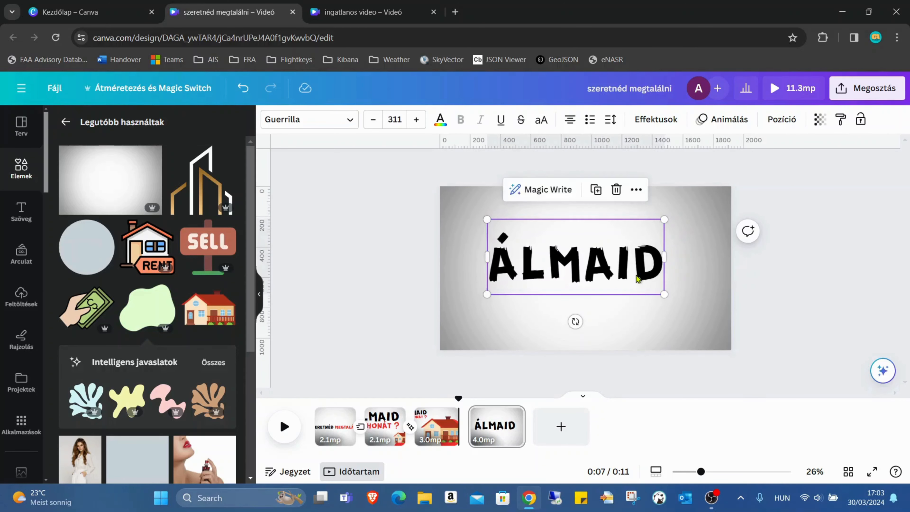
double_click(644, 271)
type("SZERET")
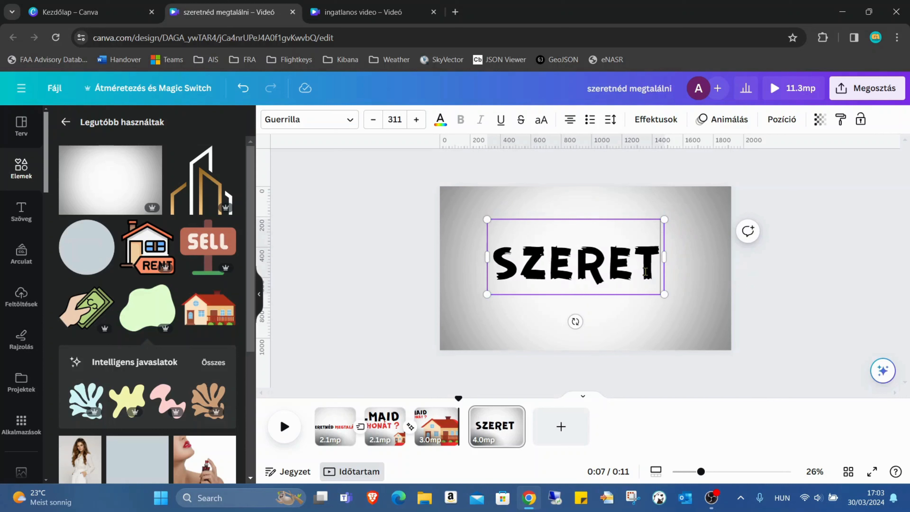
type("NÉL")
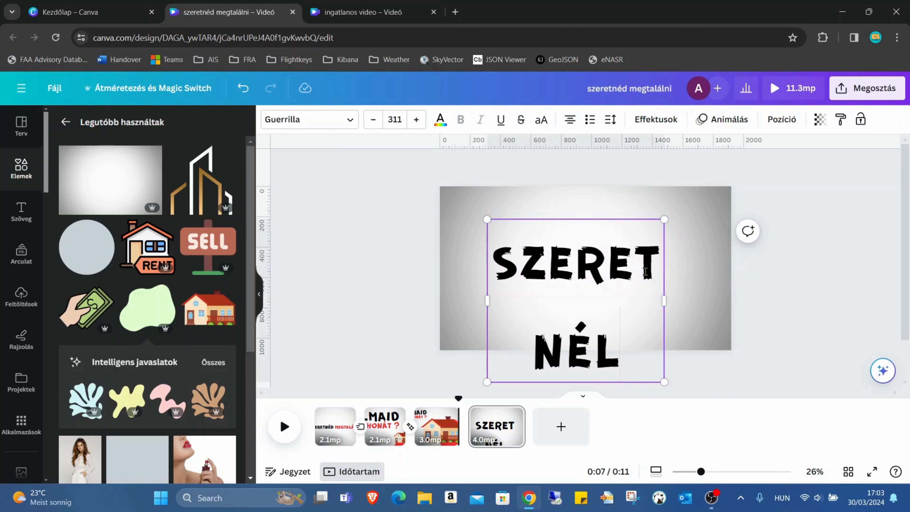
type("?")
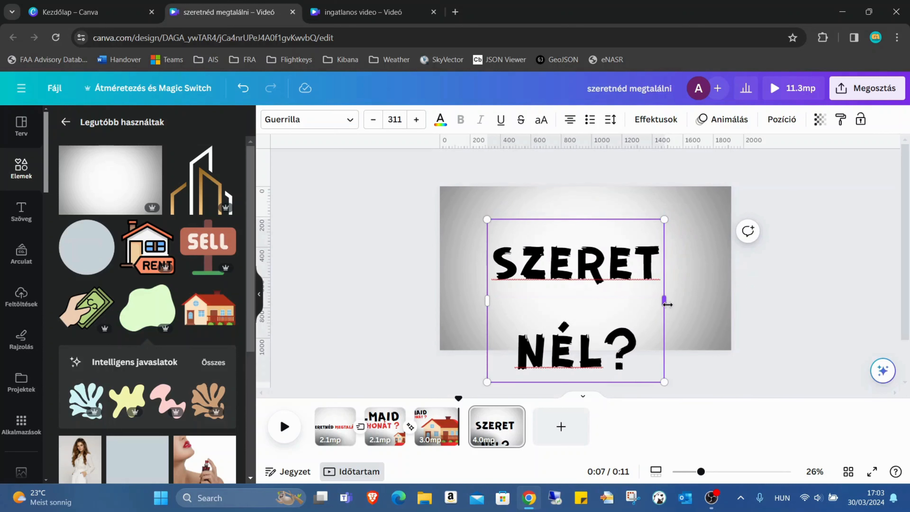
Shrink the SZERETNÉL? text to about size 180 and widen its box so the word fits on one line
left_click_drag(664, 301, 707, 302)
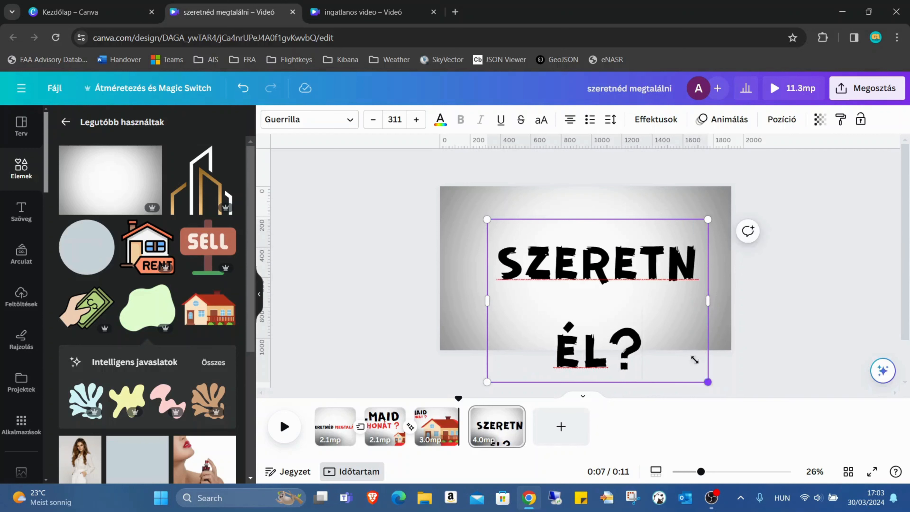
left_click_drag(695, 360, 682, 264)
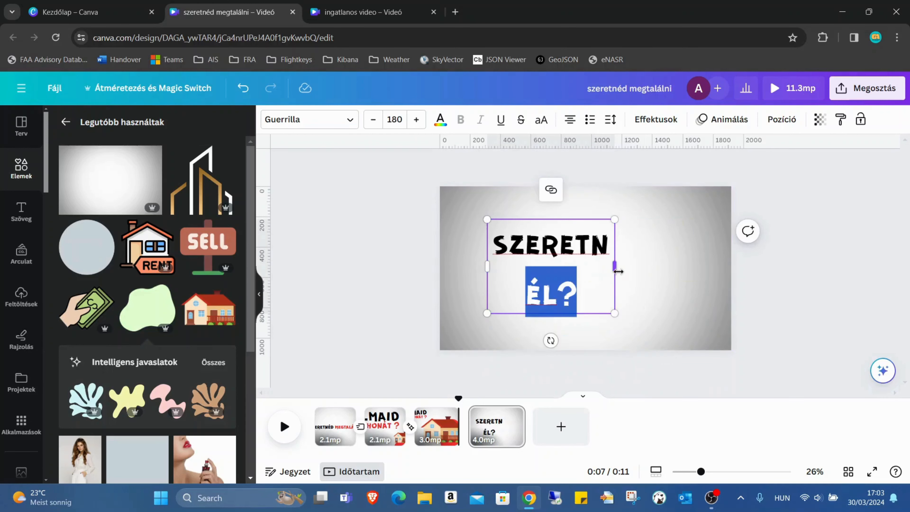
left_click_drag(619, 271, 662, 270)
left_click(662, 261)
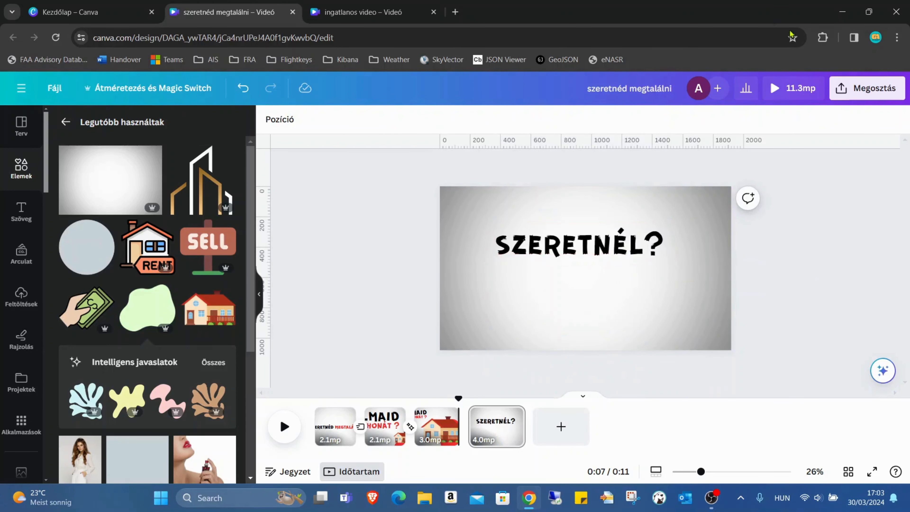
Center the SZERETNÉL? text on the page both vertically and horizontally
left_click(594, 233)
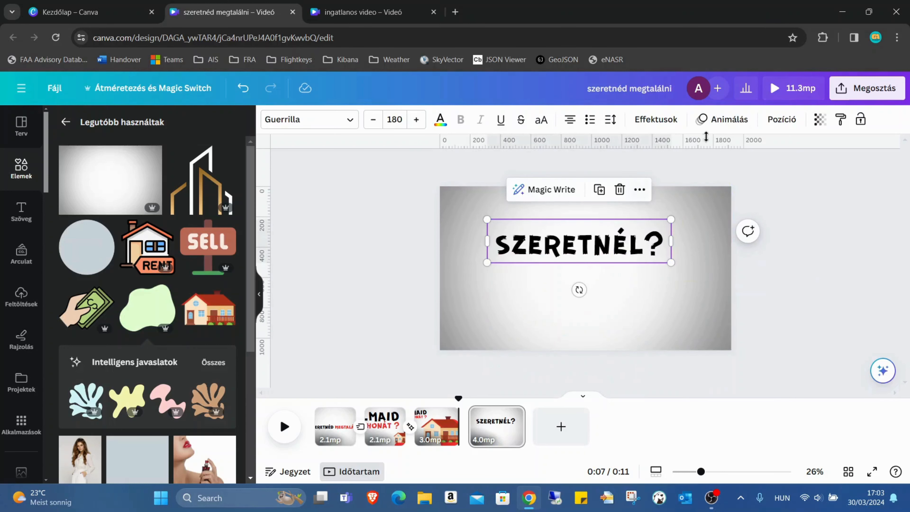
left_click(787, 121)
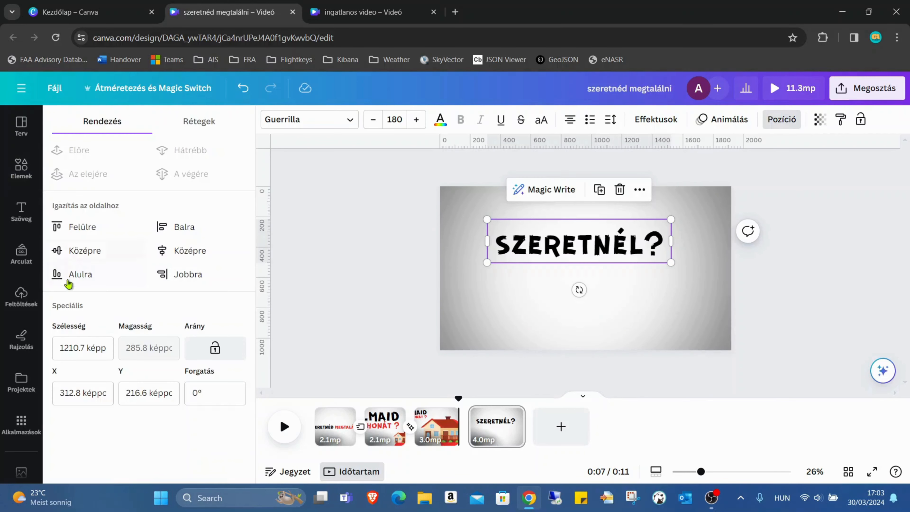
left_click(96, 249)
left_click(166, 252)
left_click(656, 323)
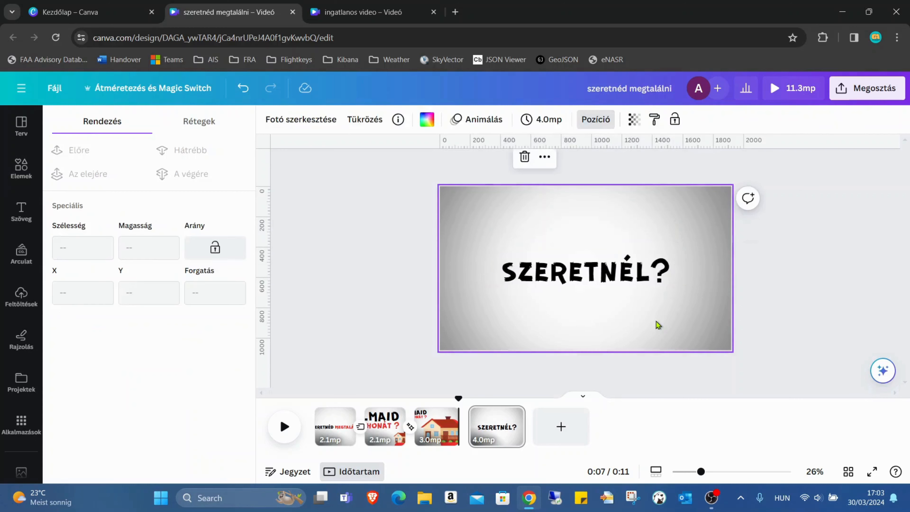
Apply the Kitörés text animation to the SZERETNÉL? text
left_click(629, 277)
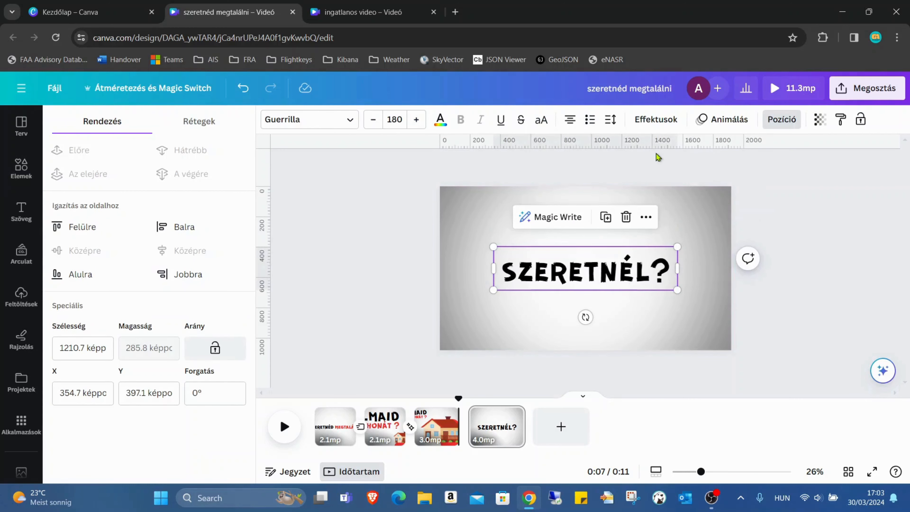
left_click(656, 121)
left_click(702, 120)
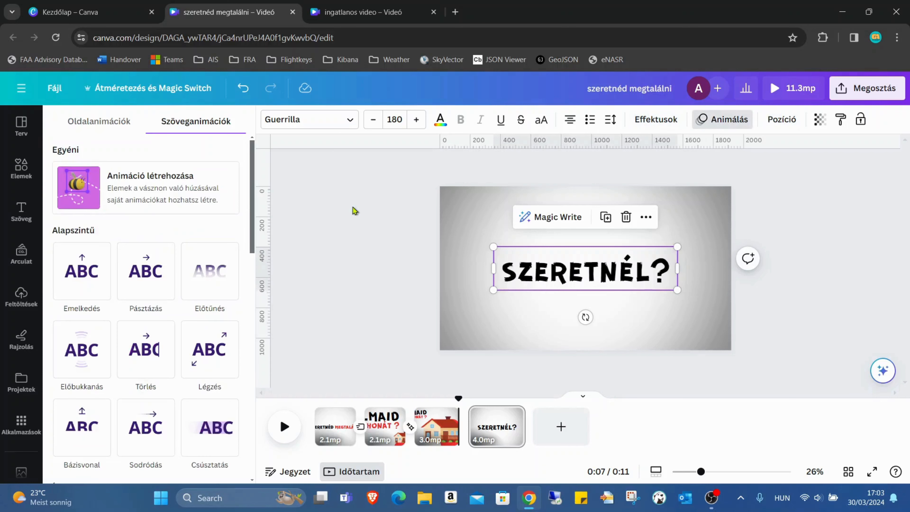
scroll(194, 250, "down", 5)
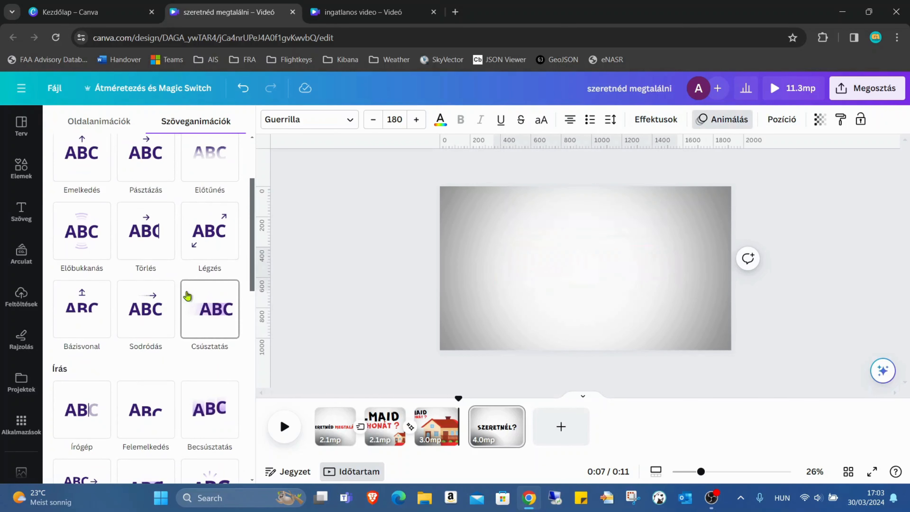
left_click(82, 250)
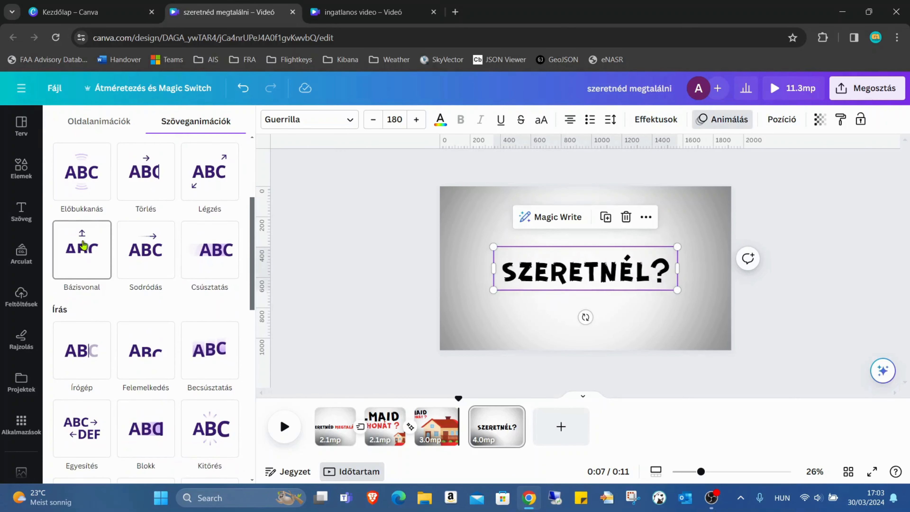
scroll(85, 245, "down", 2)
scroll(143, 290, "down", 4)
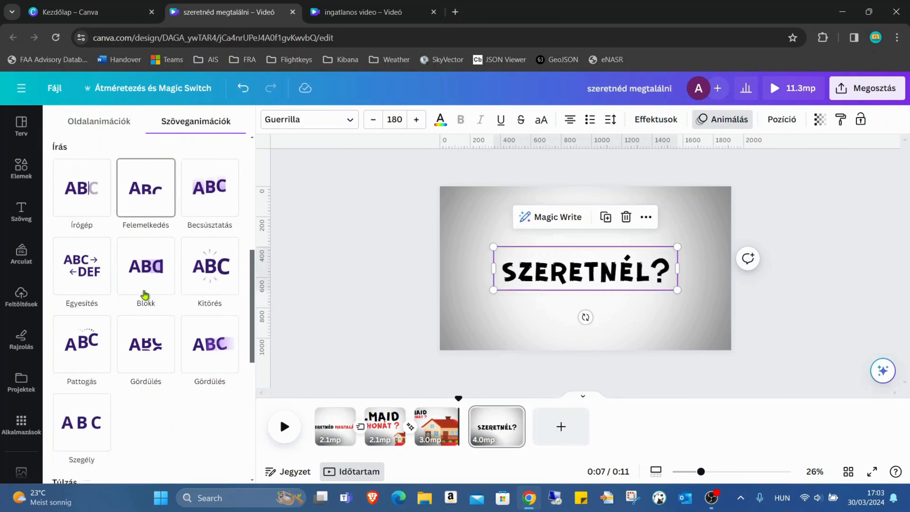
left_click(230, 256)
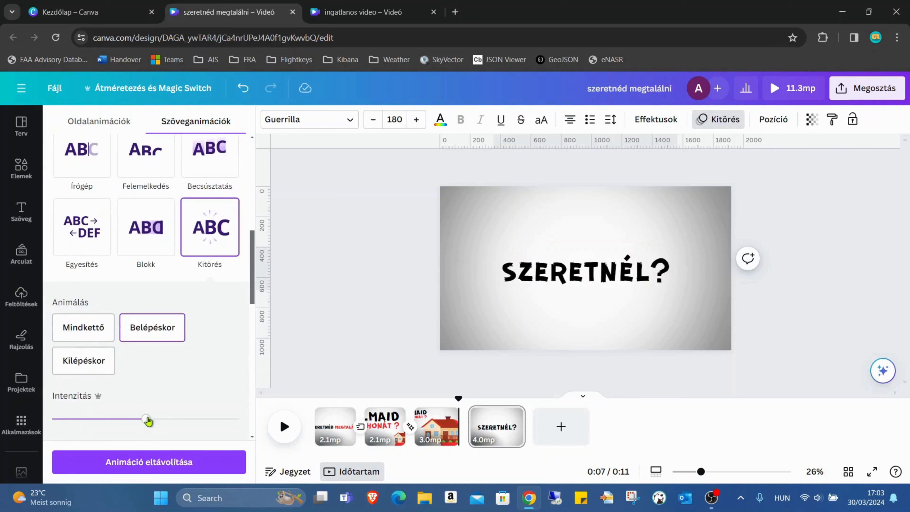
Lower the intensity of the Kitörés animation to roughly a third of its range
left_click_drag(148, 421, 117, 417)
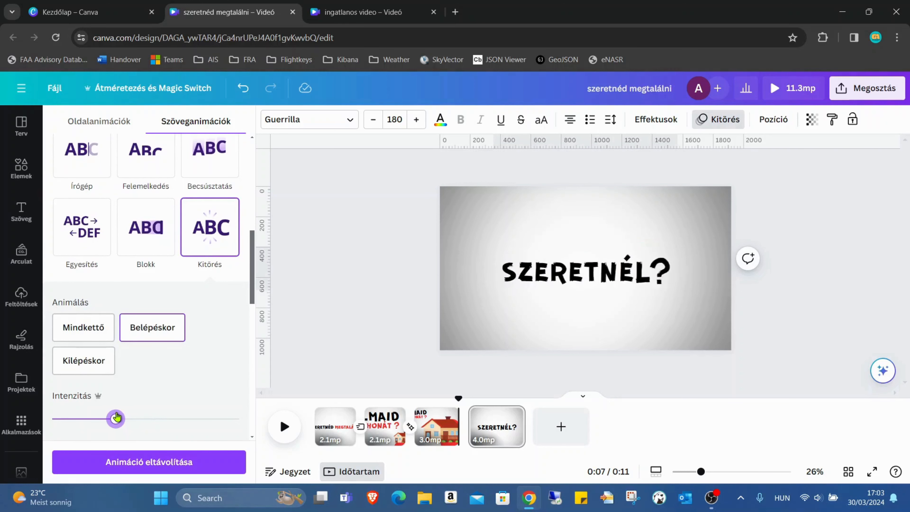
left_click_drag(117, 417, 115, 417)
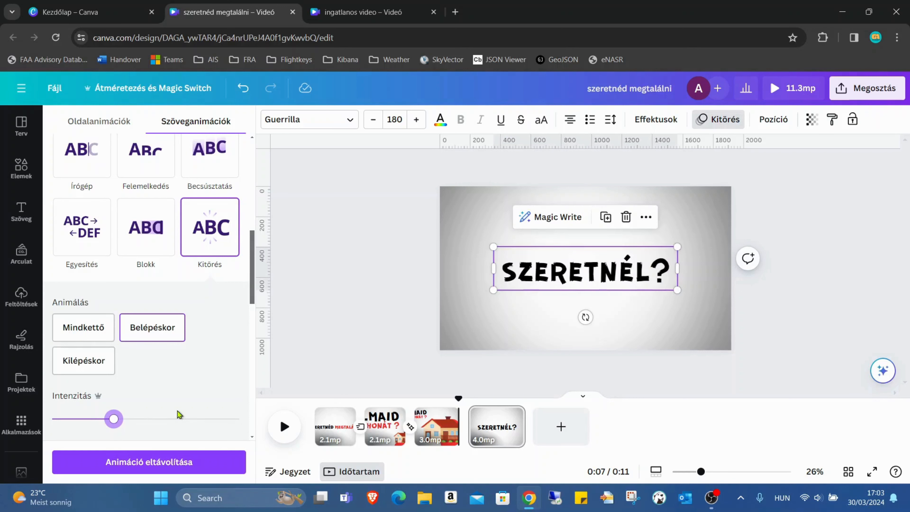
left_click_drag(114, 419, 112, 418)
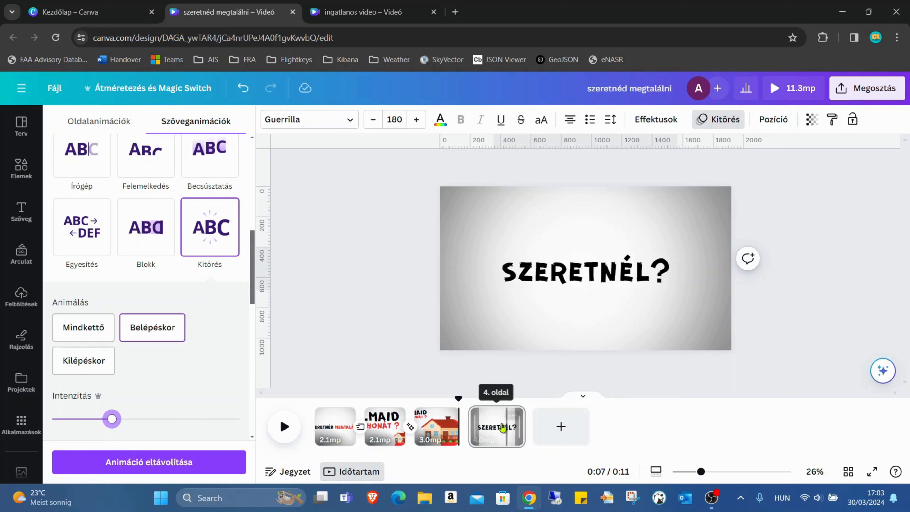
Duplicate the SZERETNÉL? page and replace the copy's text with "VENNI"
right_click(492, 425)
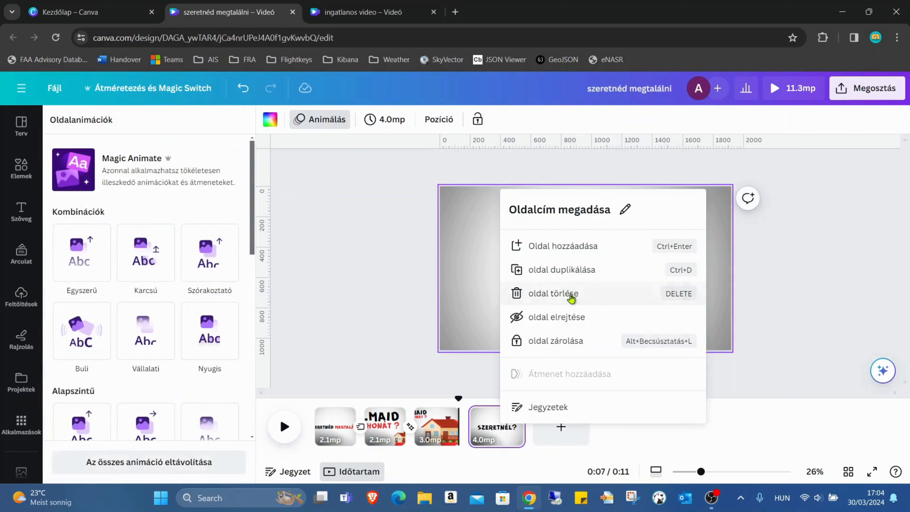
left_click(577, 271)
left_click(593, 281)
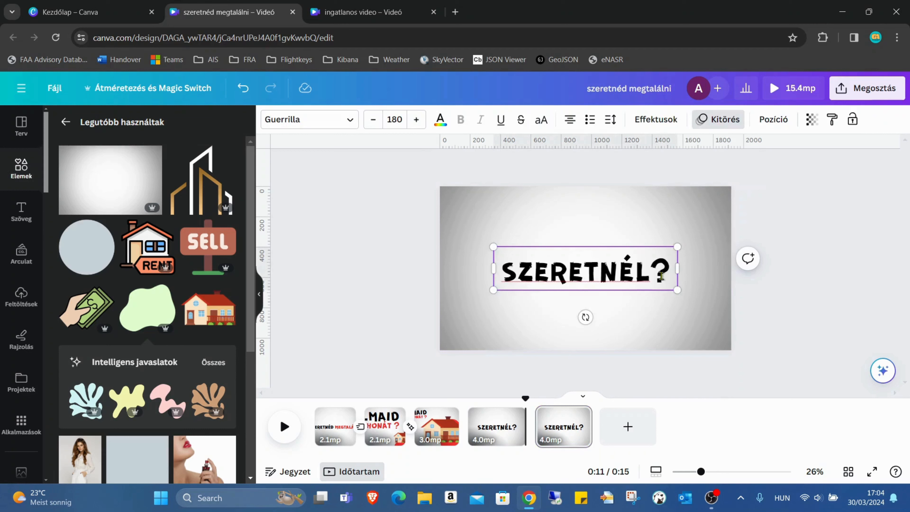
left_click_drag(661, 276, 507, 276)
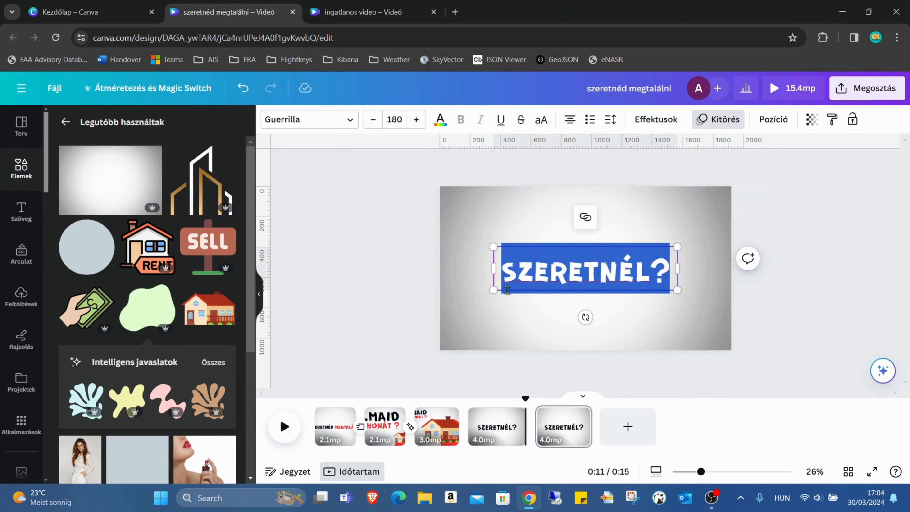
type("VENNI")
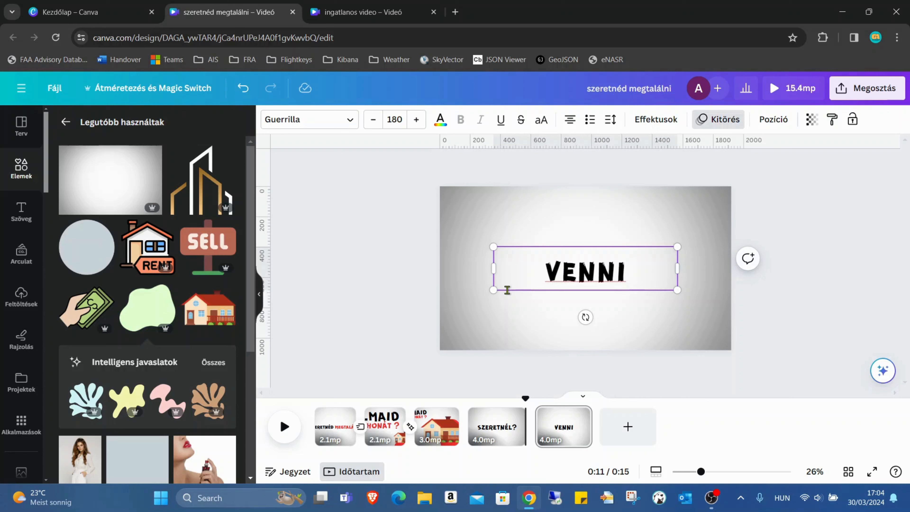
Narrow the VENNI text box to fit the word and move it to the right side of the page
mouse_move(679, 268)
left_mouse_down()
mouse_move(594, 268)
mouse_move(681, 276)
left_mouse_up()
left_click(556, 296)
left_click(558, 281)
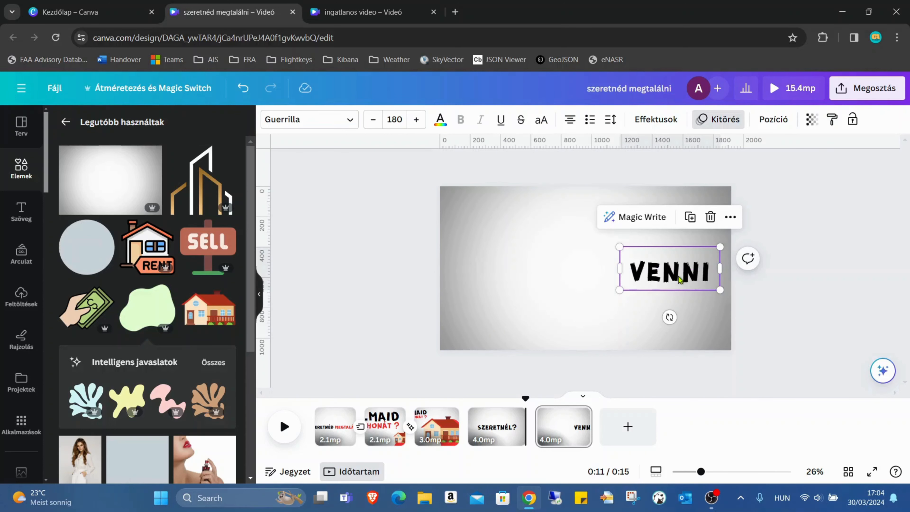
Change the VENNI text's animation to Előbukkanás
left_click(722, 125)
scroll(203, 244, "down", 6)
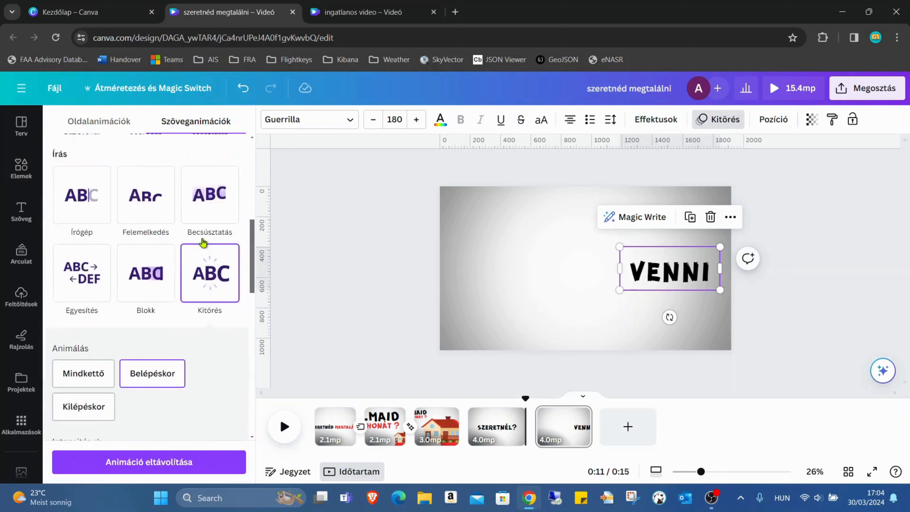
scroll(195, 319, "up", 3)
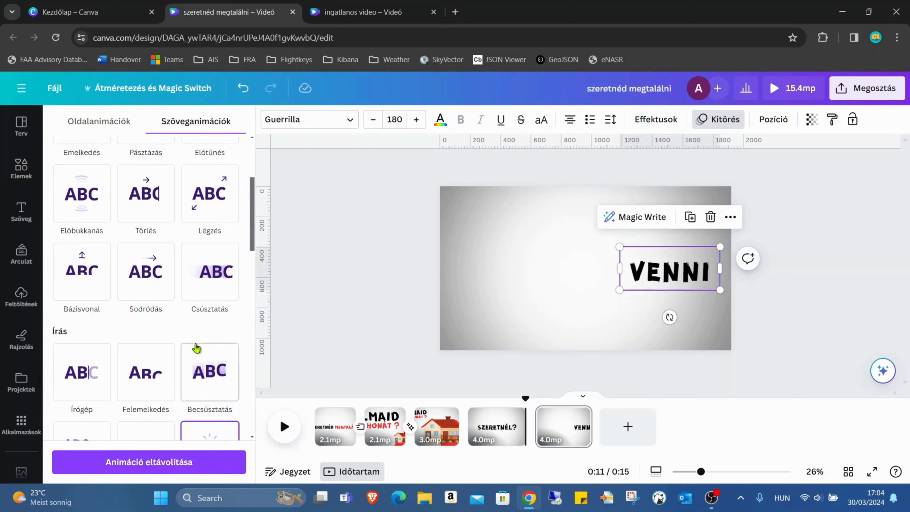
scroll(197, 349, "up", 3)
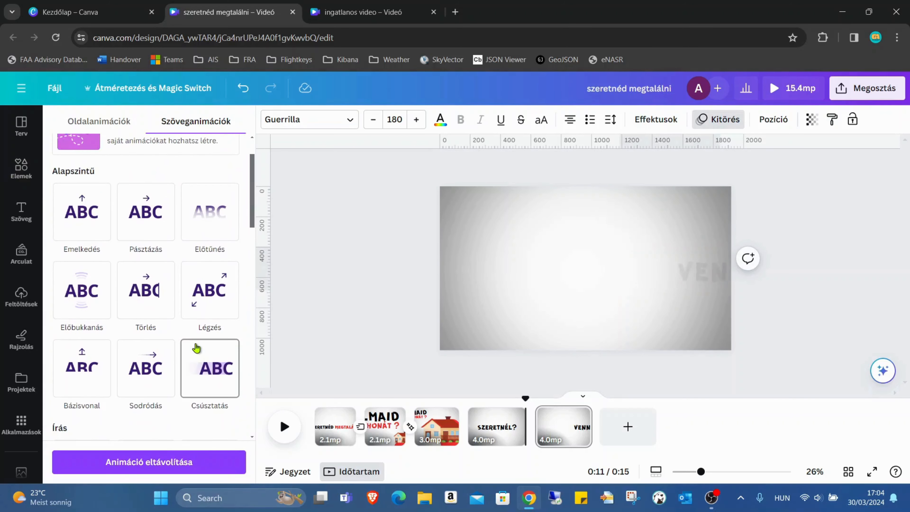
left_click(203, 295)
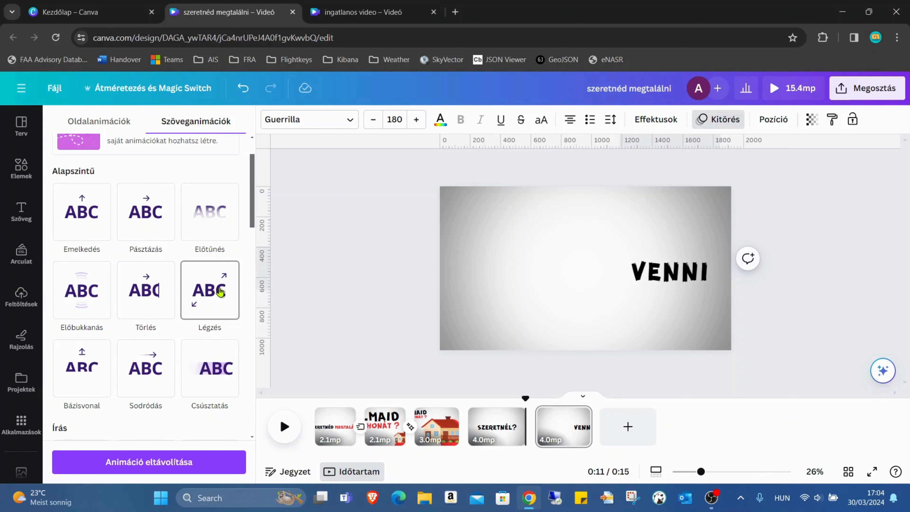
left_click(88, 296)
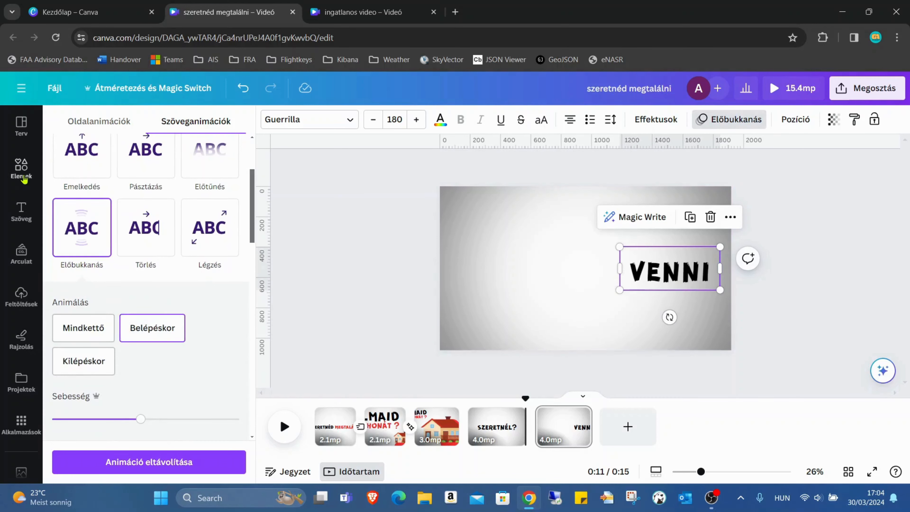
Search the elements for "buy" and place the hand-holding-cash graphic, enlarged, in the lower-left corner of the VENNI page
left_click(22, 168)
left_click(132, 132)
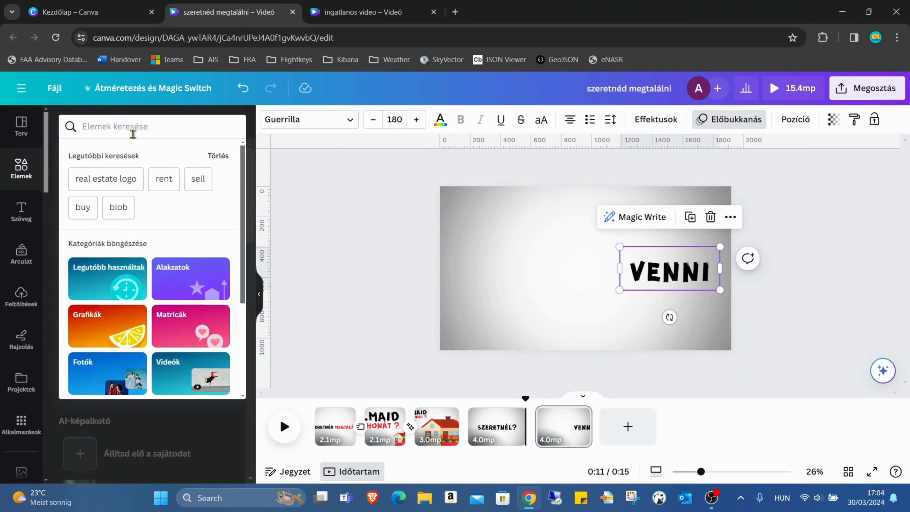
type("buy")
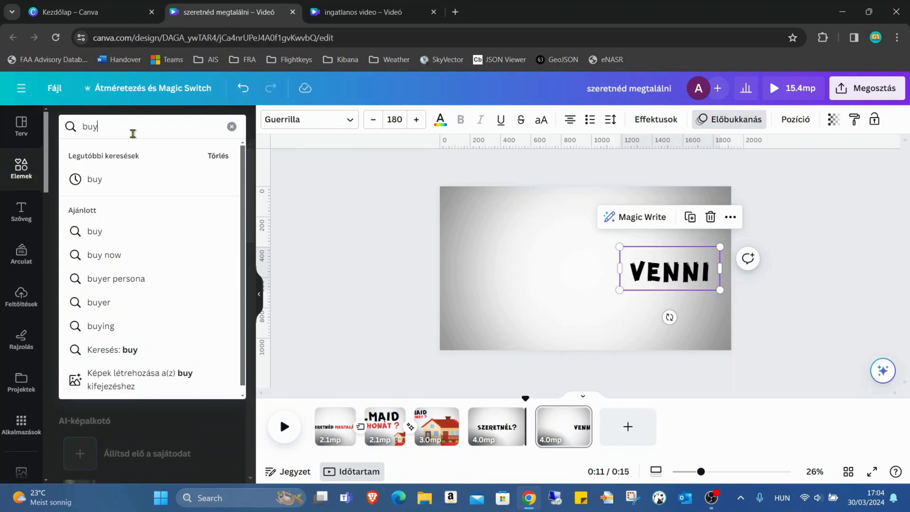
key("Return")
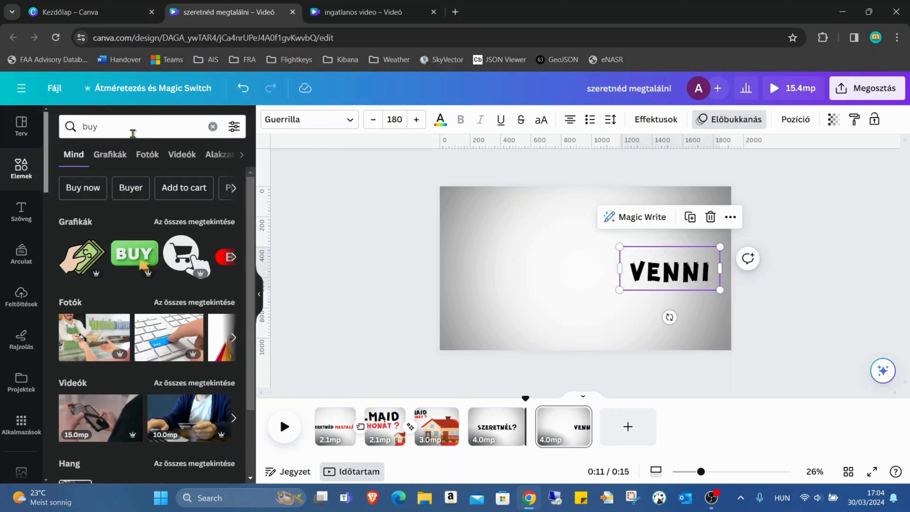
left_click(90, 266)
left_click_drag(569, 276, 466, 321)
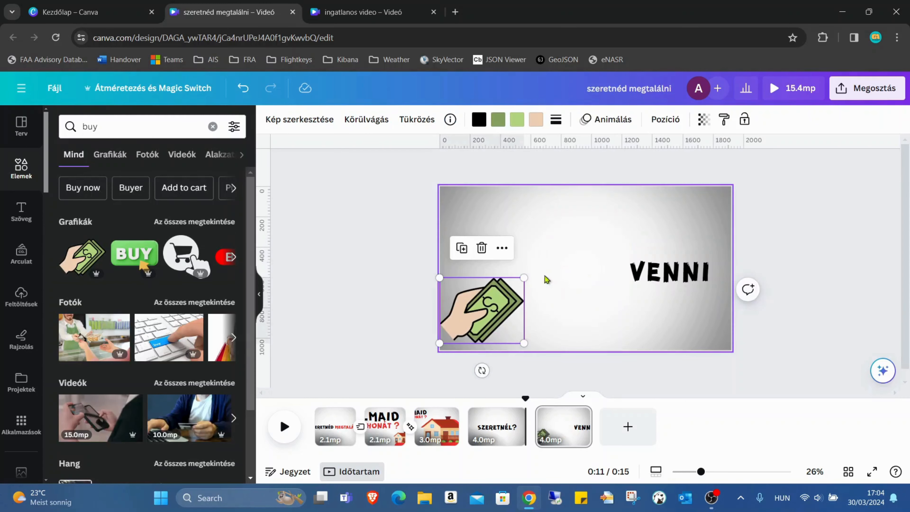
left_click_drag(524, 278, 524, 296)
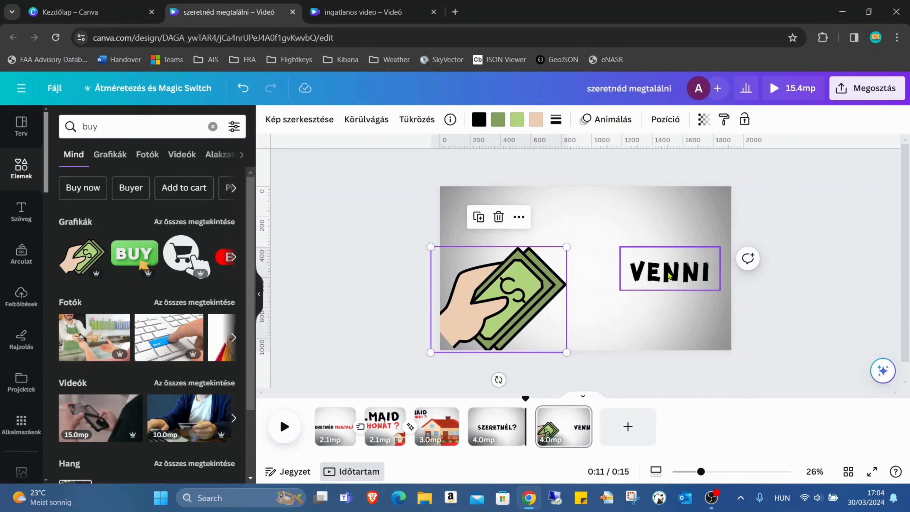
Duplicate the VENNI page and replace the copy's text with "ELADNI"
right_click(556, 435)
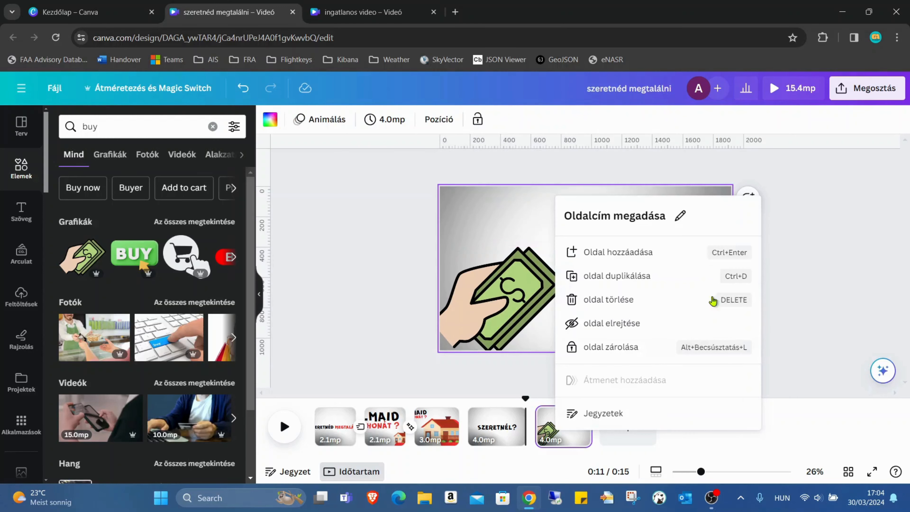
left_click(697, 276)
left_click(695, 274)
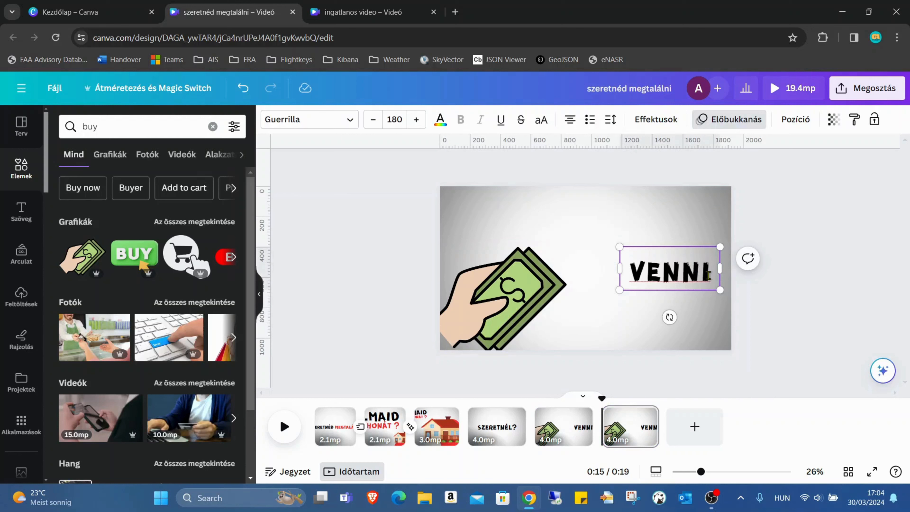
left_click_drag(708, 274, 630, 278)
type("ELA")
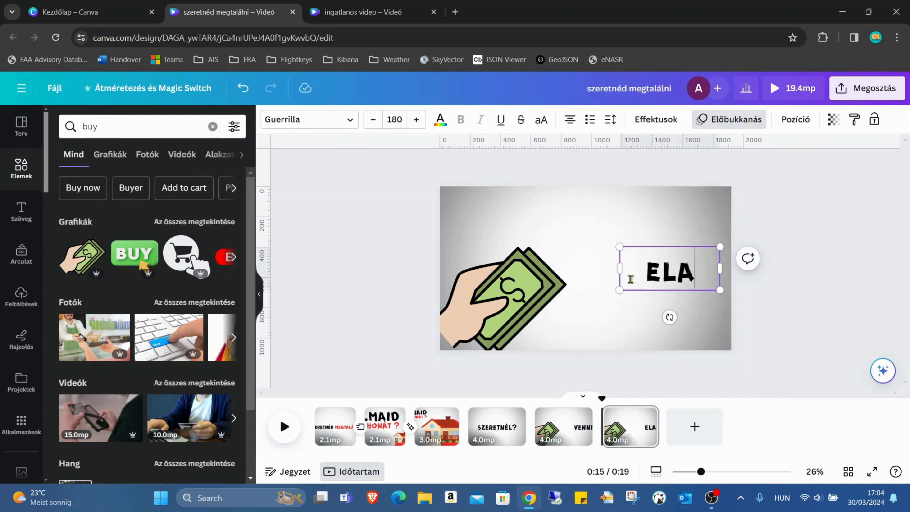
type("DNI")
Replace the cash graphic on the ELADNI page with the recently used SELL sign, enlarged in the lower-left corner
left_click(473, 324)
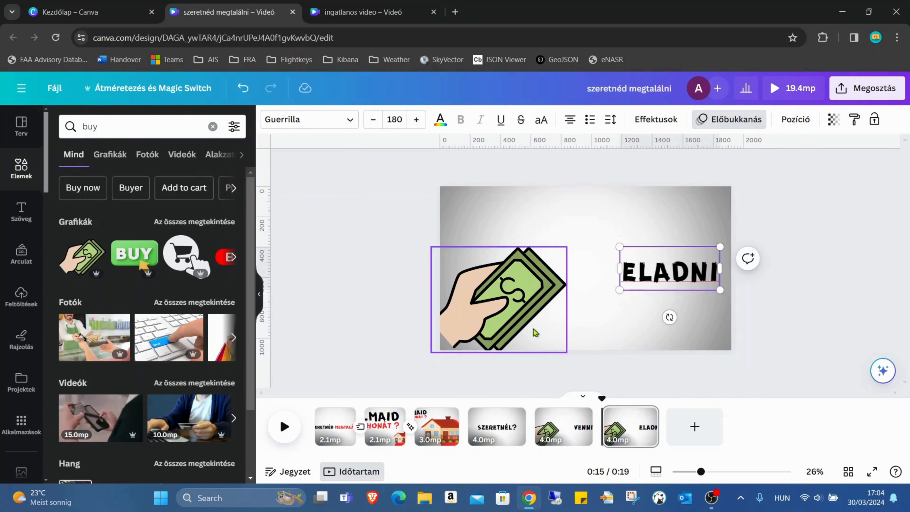
key("Delete")
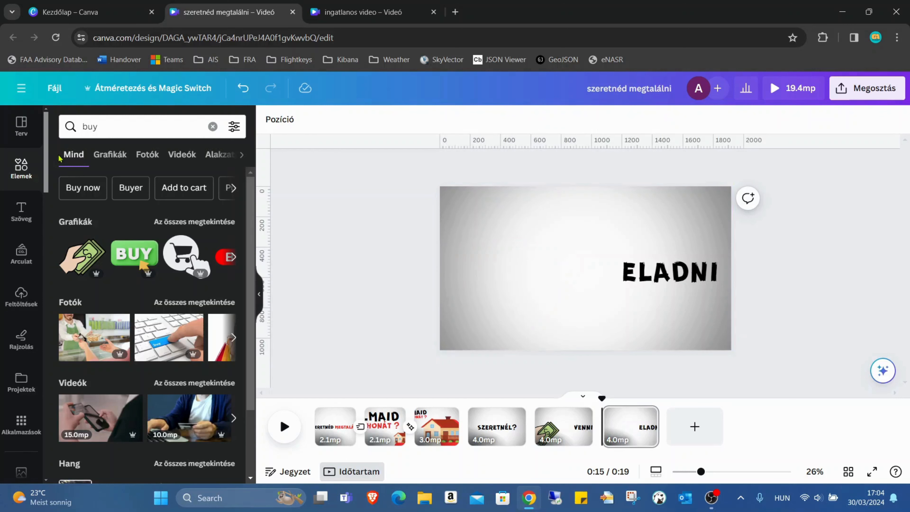
left_click(13, 163)
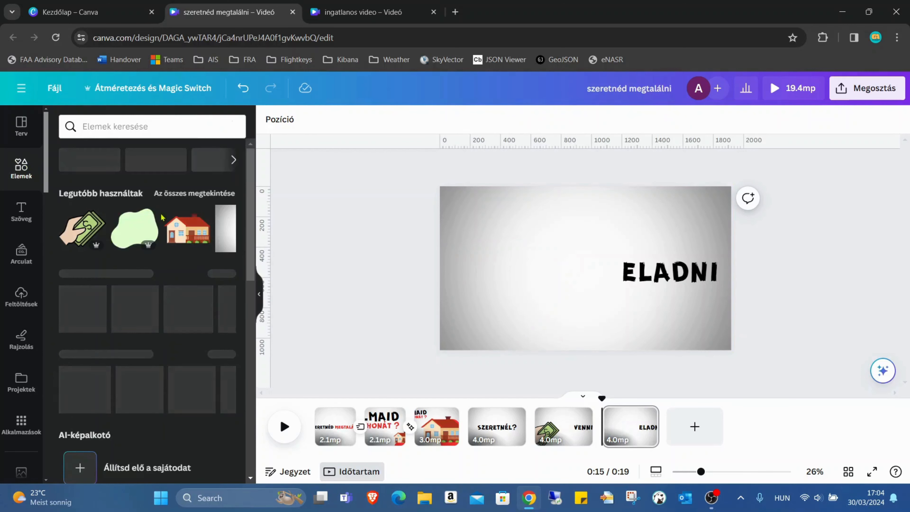
left_click(193, 194)
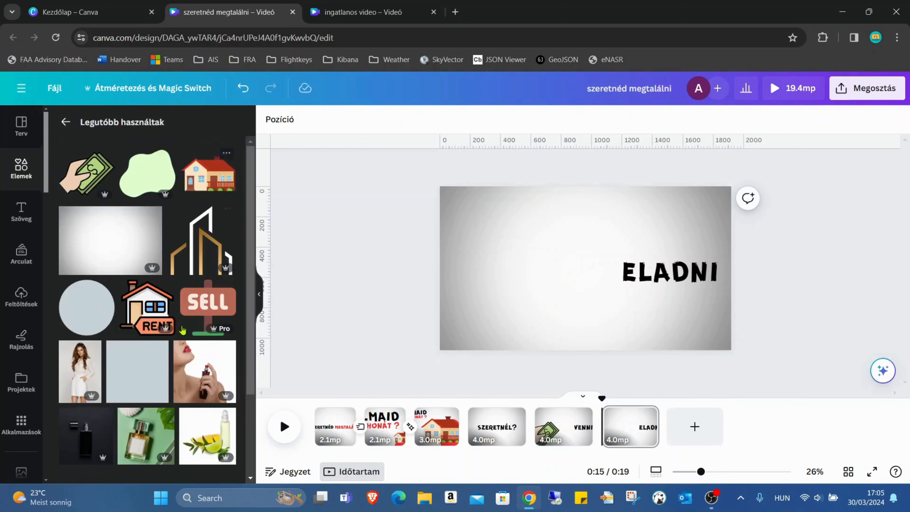
left_click(205, 308)
left_click_drag(585, 268, 554, 245)
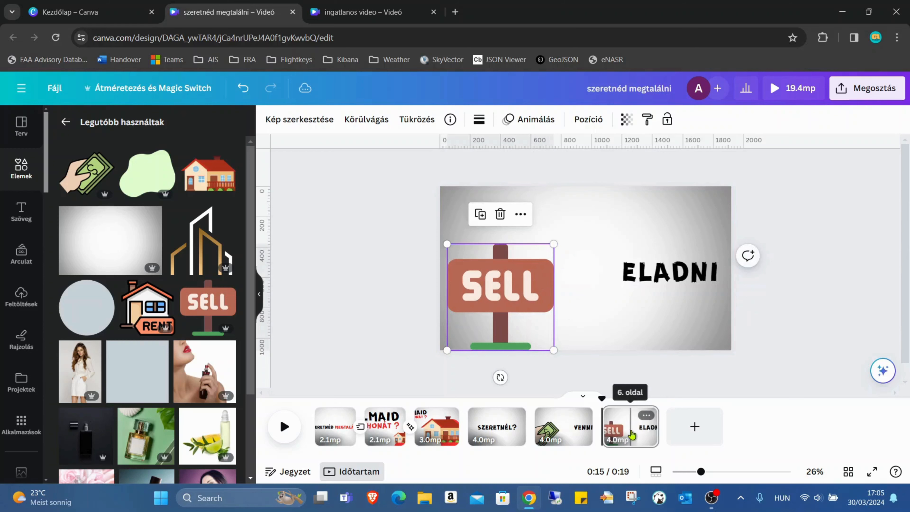
Duplicate the ELADNI page, replace the copy's text with "BÉRELNI" and widen its text box to fit the word on one line
left_click(646, 415)
left_click(702, 281)
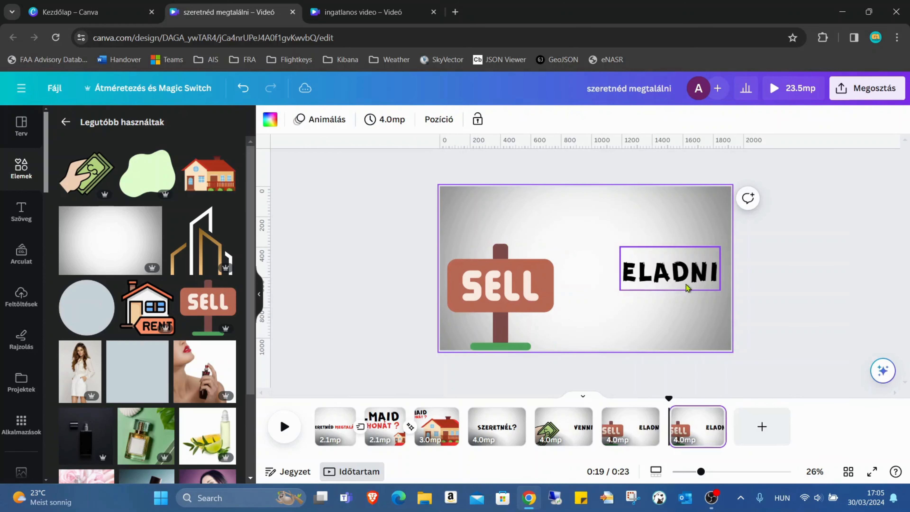
left_click(687, 287)
left_click(703, 268)
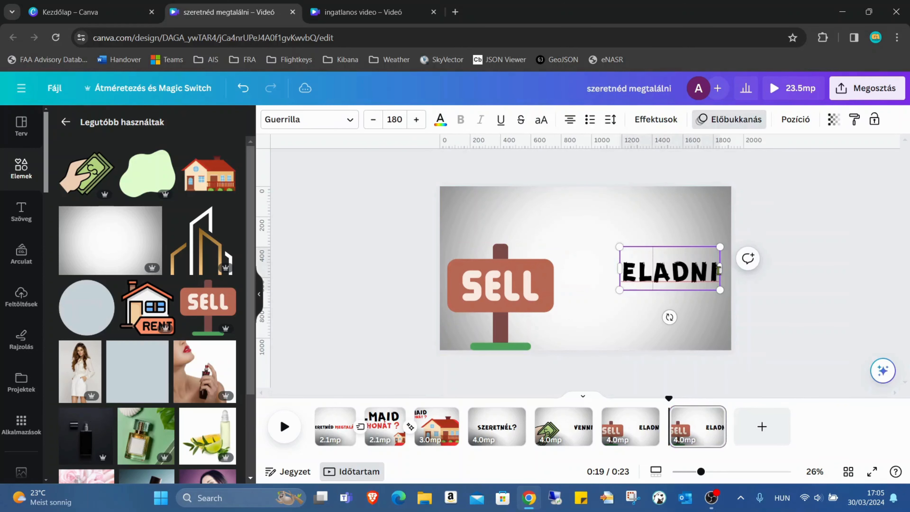
left_click_drag(718, 271, 636, 272)
type("B")
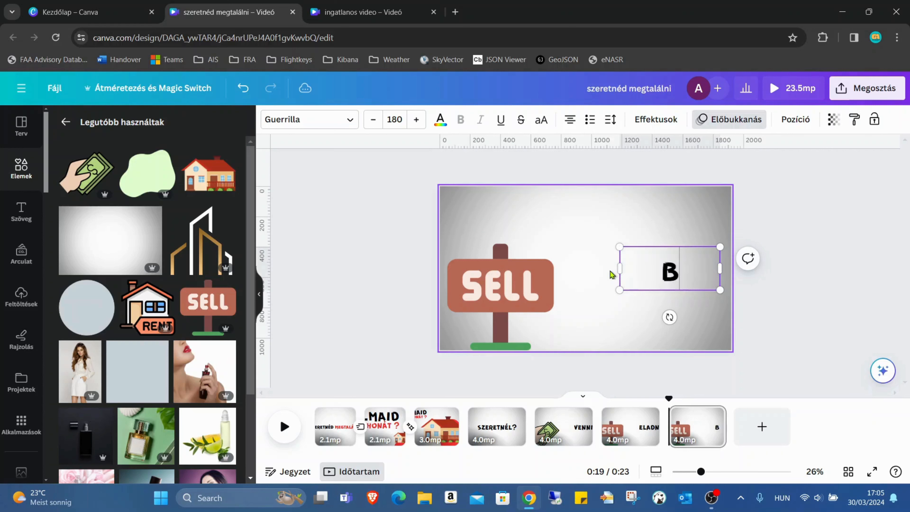
type("ÉRELNI")
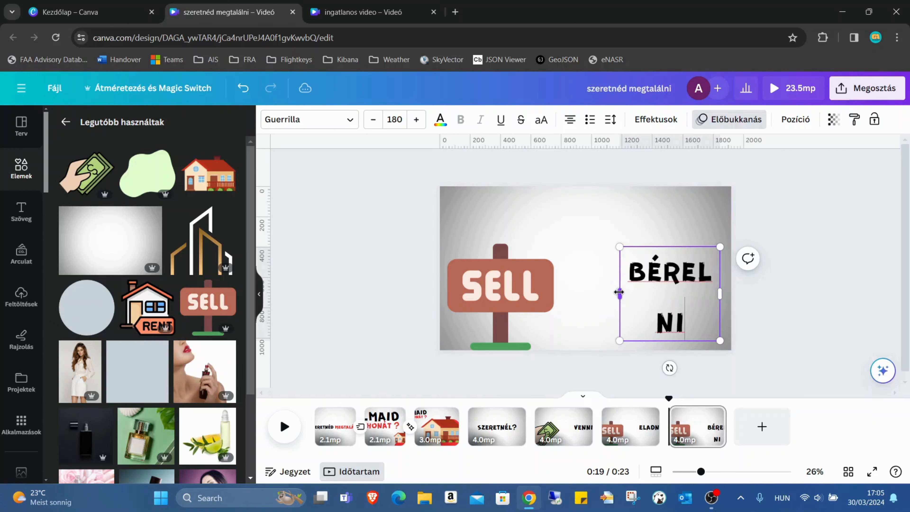
mouse_move(619, 292)
left_mouse_down()
mouse_move(594, 291)
mouse_move(602, 291)
left_mouse_up()
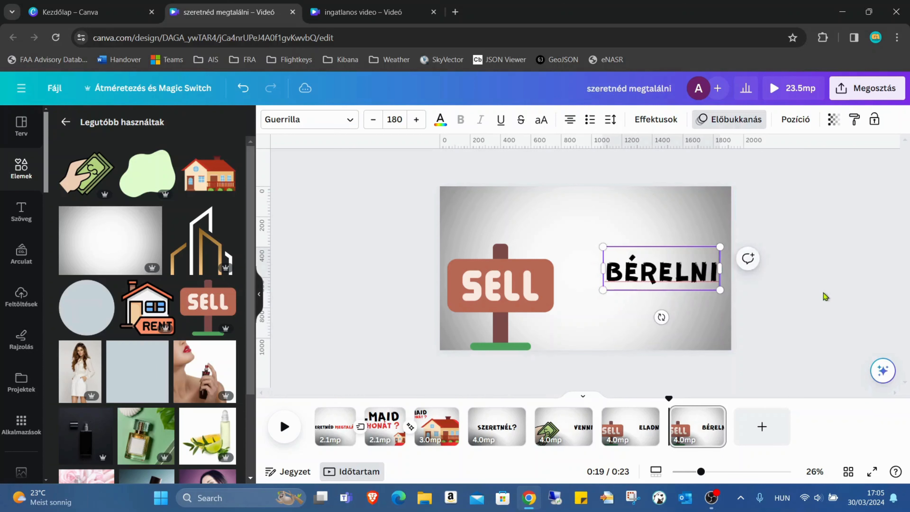
Replace the SELL sign on the BÉRELNI page with the recently used RENT house graphic, enlarged in the lower-left corner
left_click(499, 298)
key("Delete")
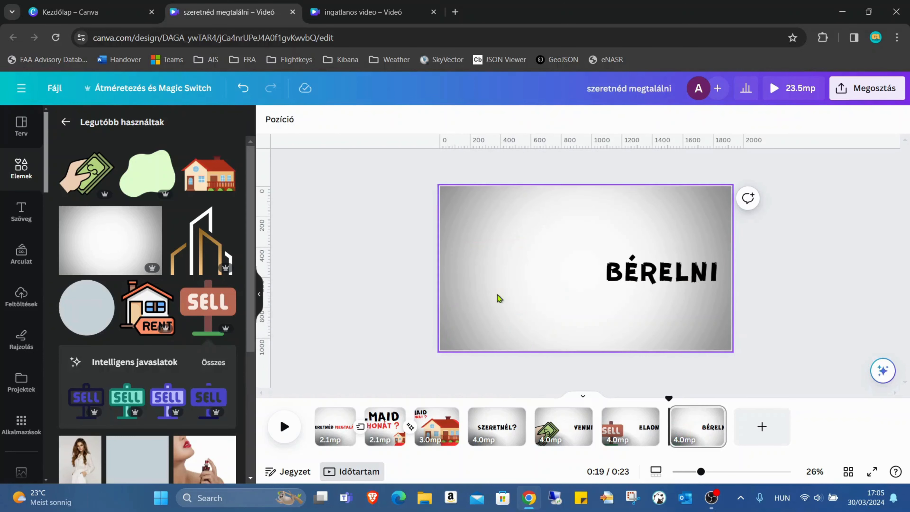
left_click(152, 313)
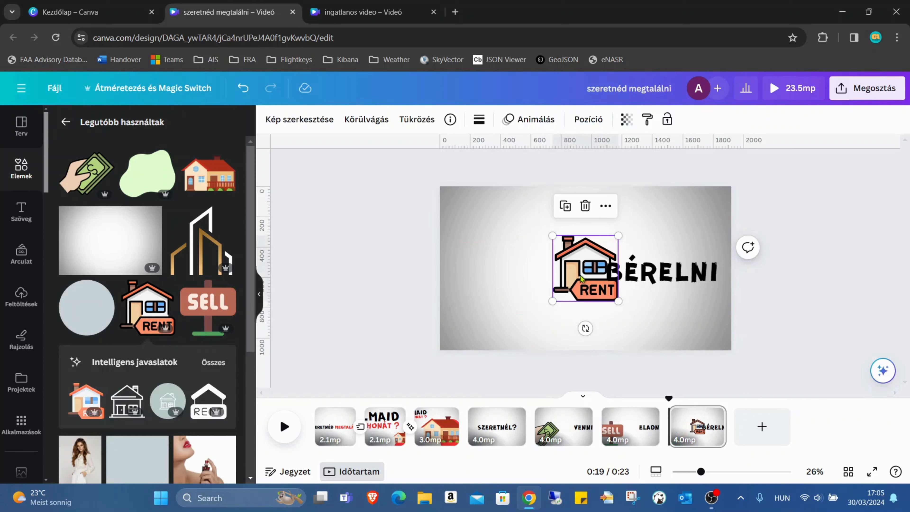
left_click_drag(578, 269, 479, 314)
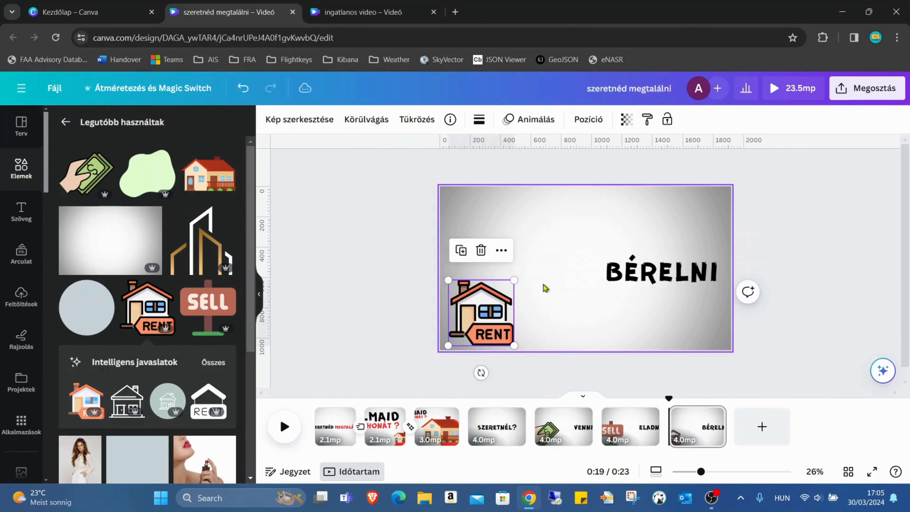
mouse_move(515, 279)
left_mouse_down()
mouse_move(540, 255)
mouse_move(511, 291)
left_mouse_up()
left_click(812, 319)
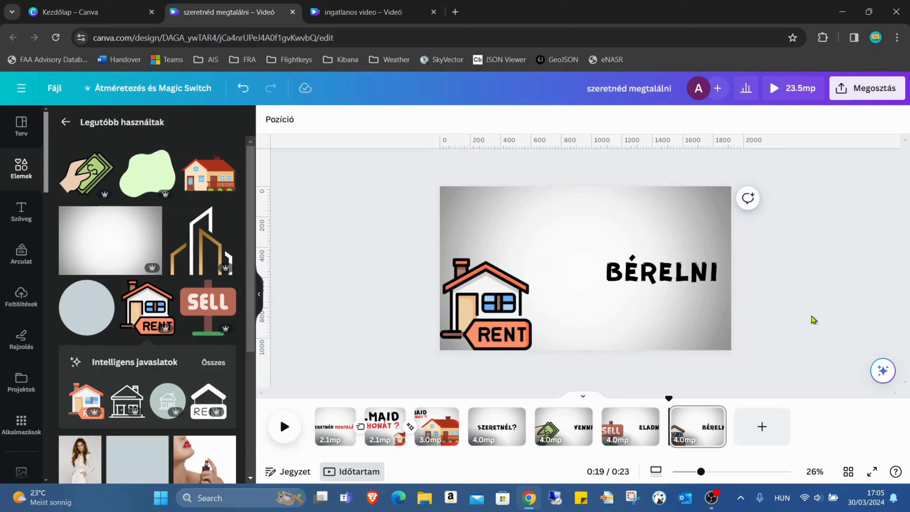
Enlarge the BÉRELNI text towards the page's centre and set its font size to 244
left_click(665, 285)
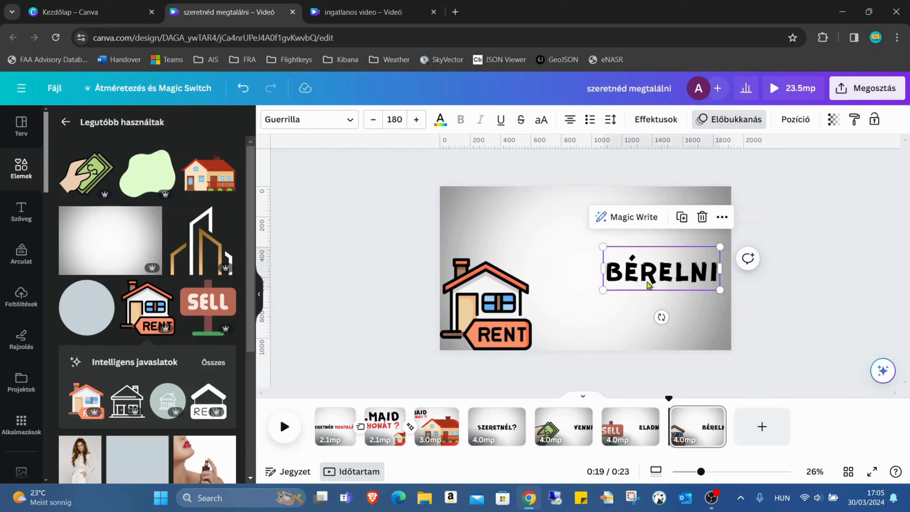
left_click_drag(603, 246, 566, 223)
left_click(394, 119)
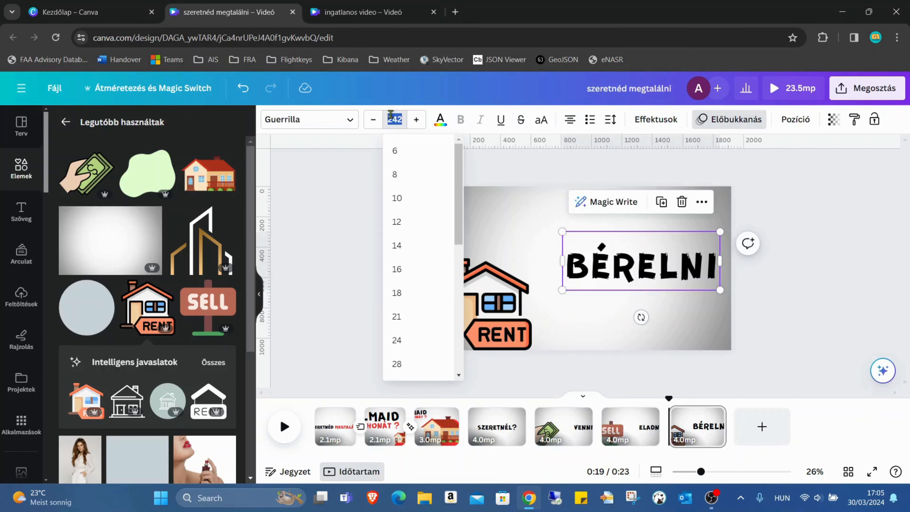
scroll(393, 302, "down", 1)
scroll(393, 302, "down", 5)
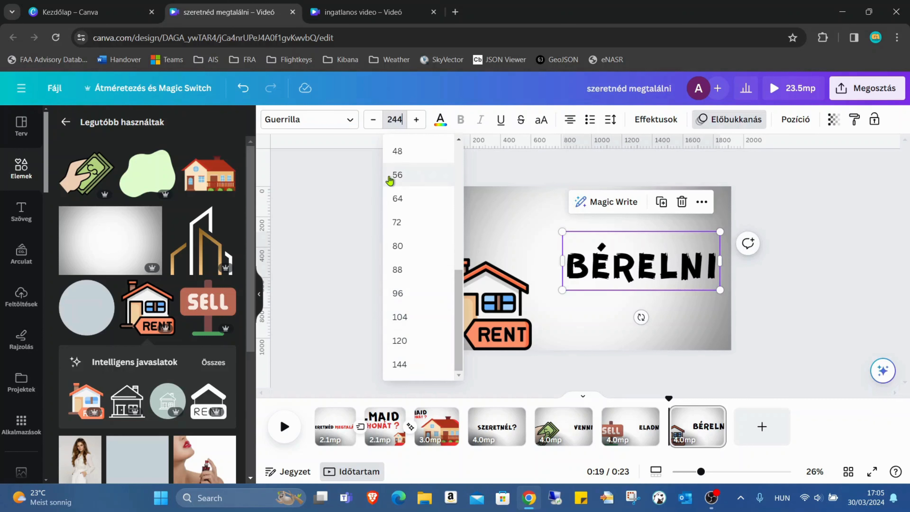
key("Return")
Set the ELADNI text on the SELL page to the same font size as the BÉRELNI text, 244
left_click(620, 424)
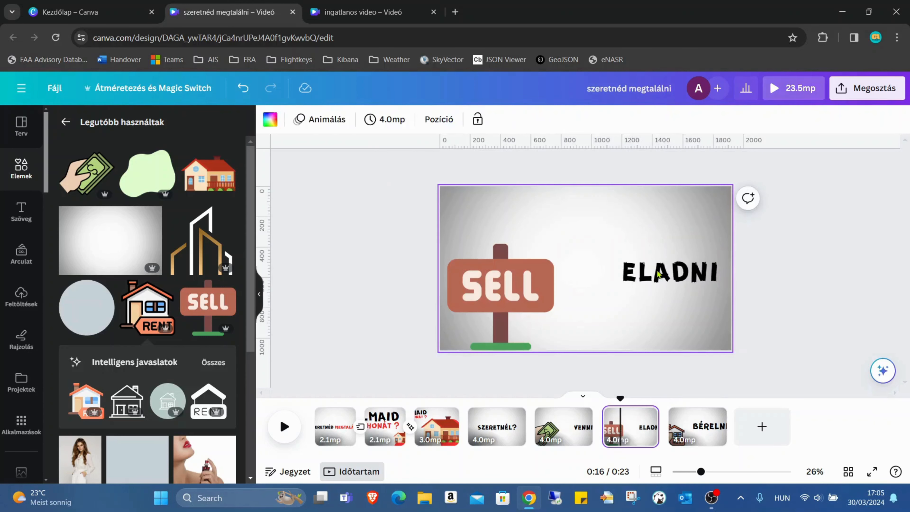
left_click(657, 272)
left_click(657, 272)
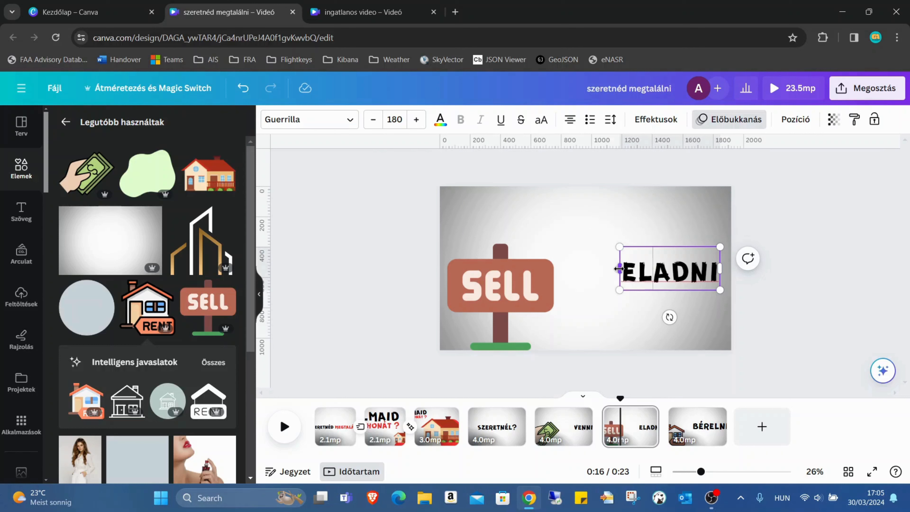
left_click_drag(619, 268, 709, 280)
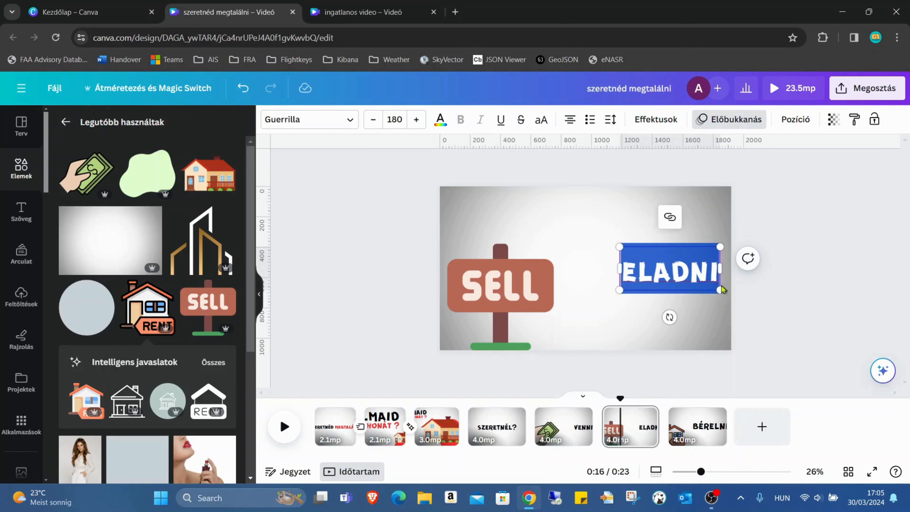
left_click(405, 120)
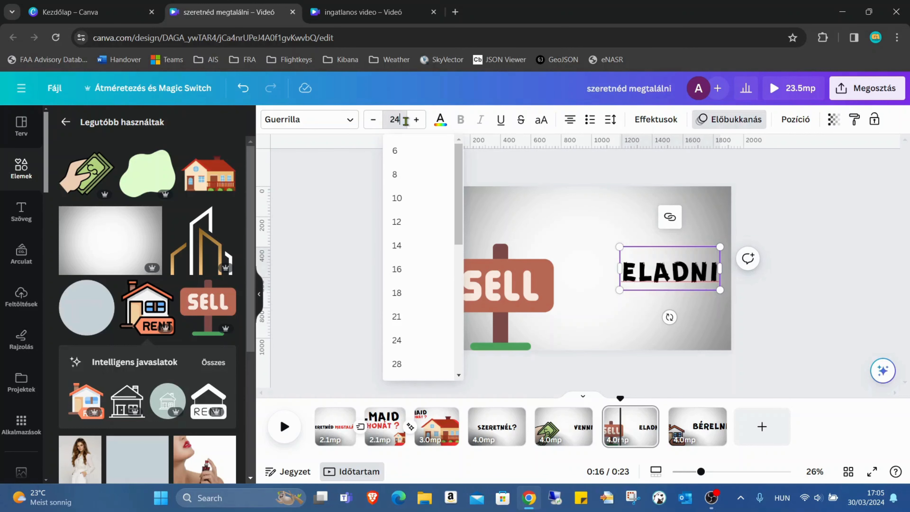
Set the VENNI text's font size to 244 and widen its text box to fit the word on one line
left_click(572, 418)
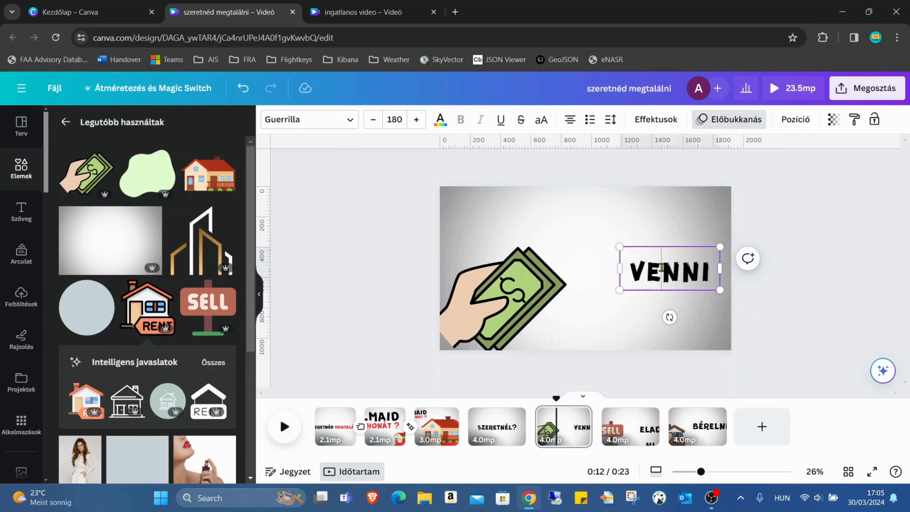
left_click_drag(719, 269, 627, 269)
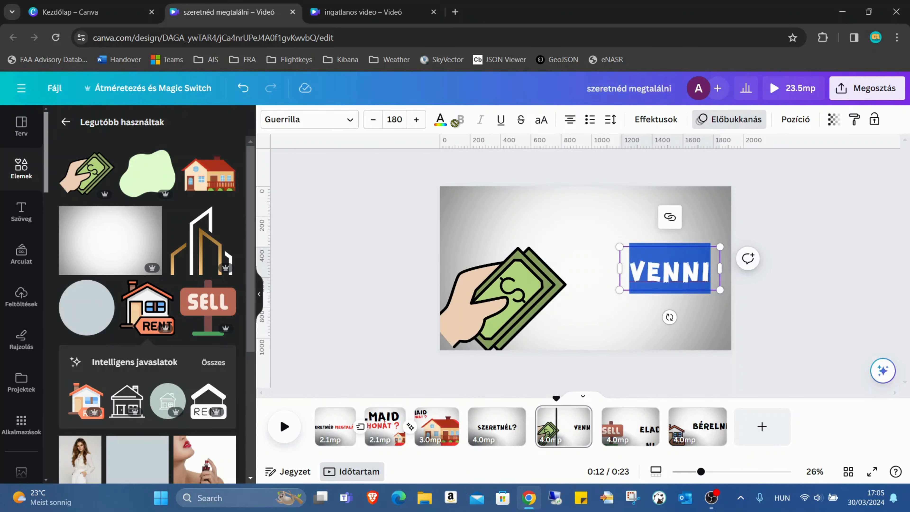
left_click_drag(405, 120, 380, 122)
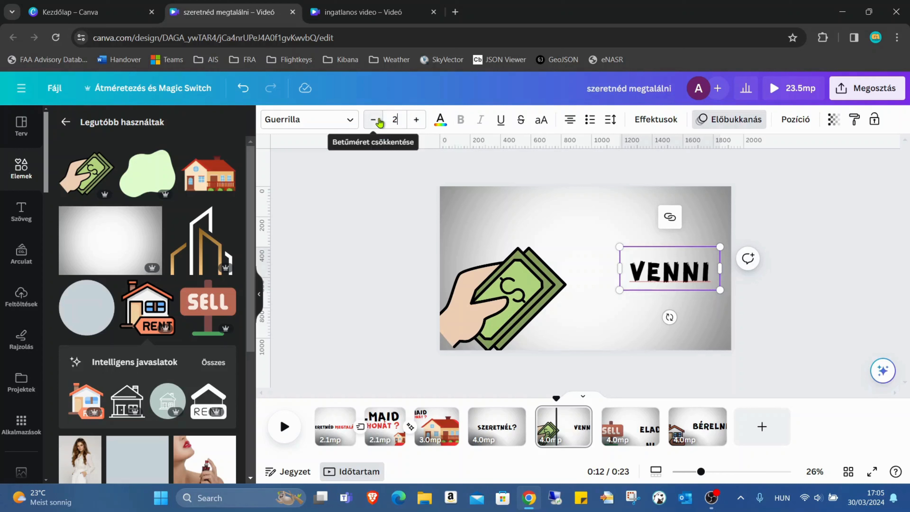
left_click(815, 240)
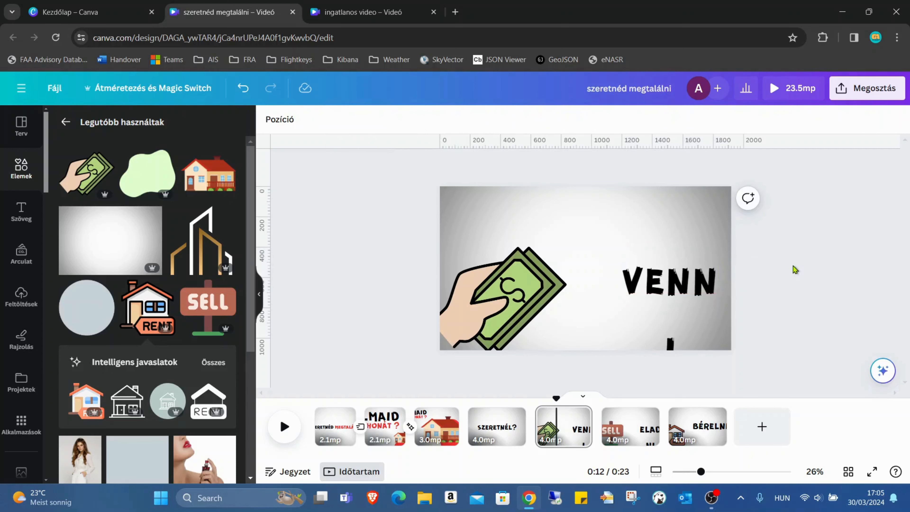
left_click(704, 289)
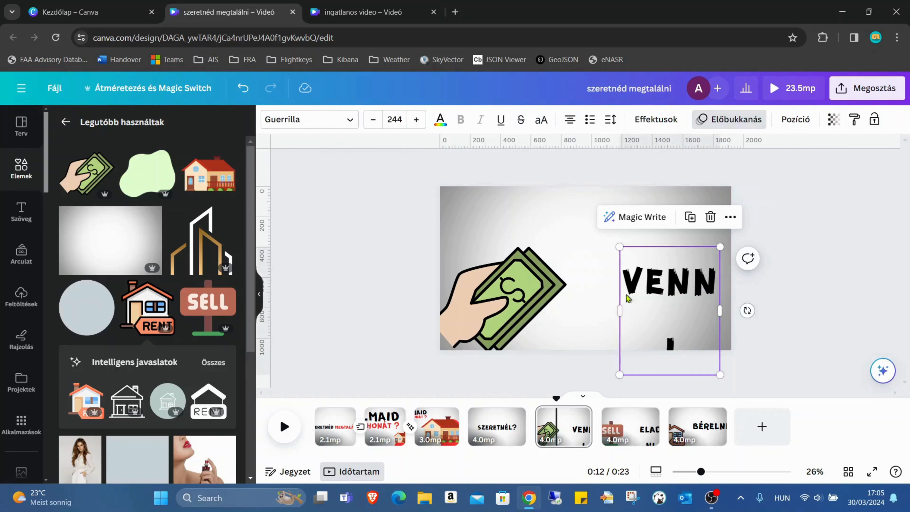
left_click_drag(615, 310, 605, 310)
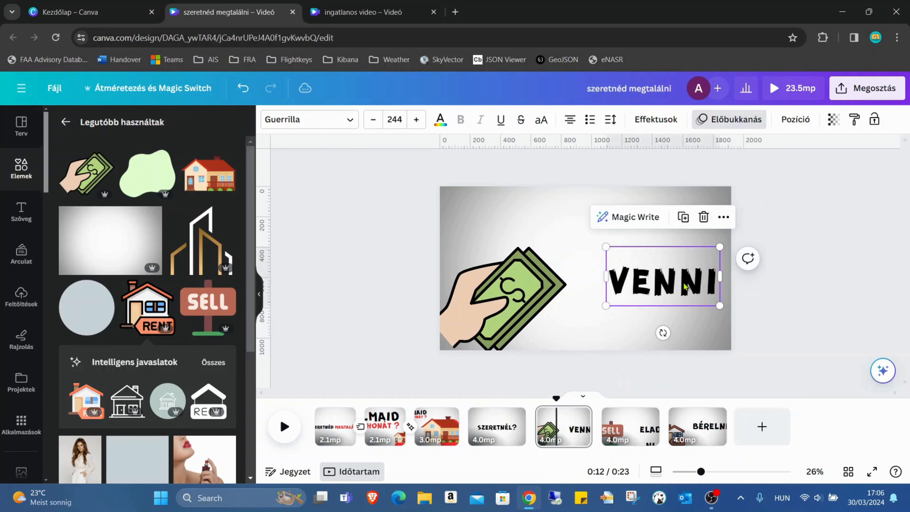
Vertically centre the VENNI and ELADNI texts on their pages, widening the ELADNI text box to fit the word on one line
left_click(786, 120)
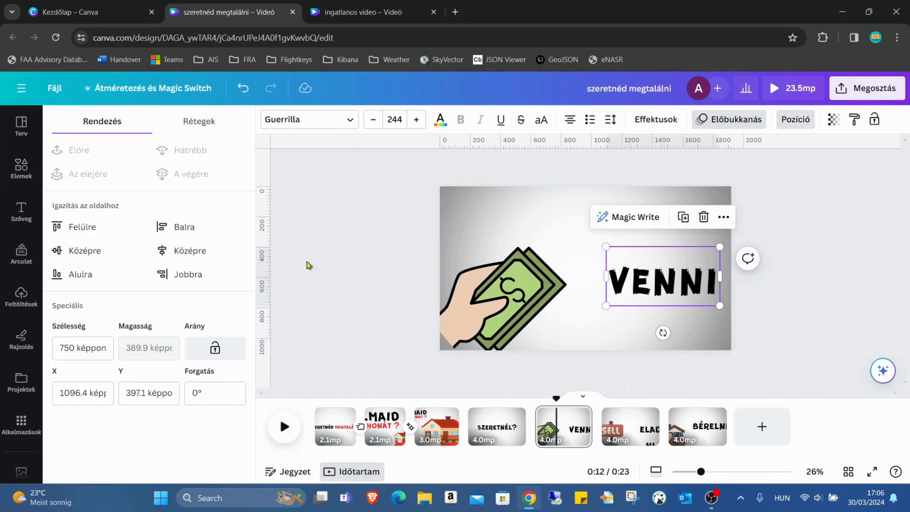
left_click(87, 252)
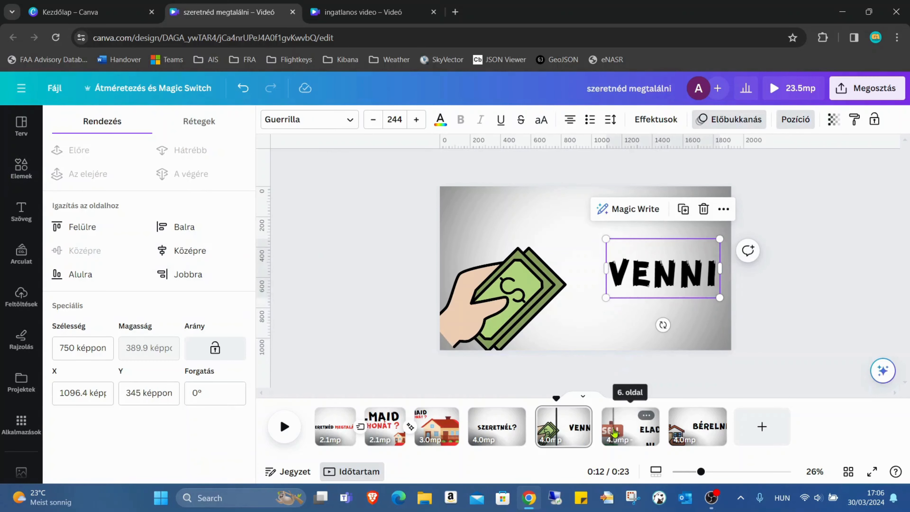
left_click(623, 424)
left_click(677, 267)
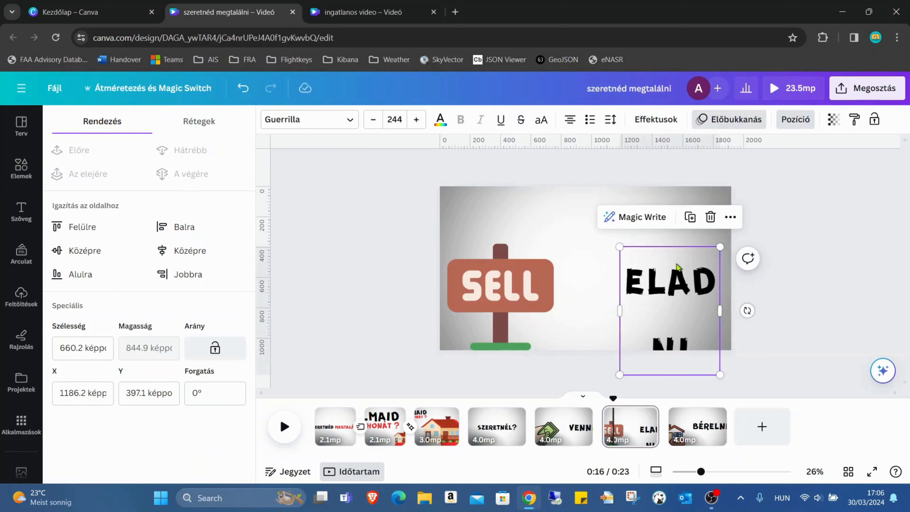
left_click(90, 258)
left_click_drag(620, 267, 588, 267)
left_click(86, 250)
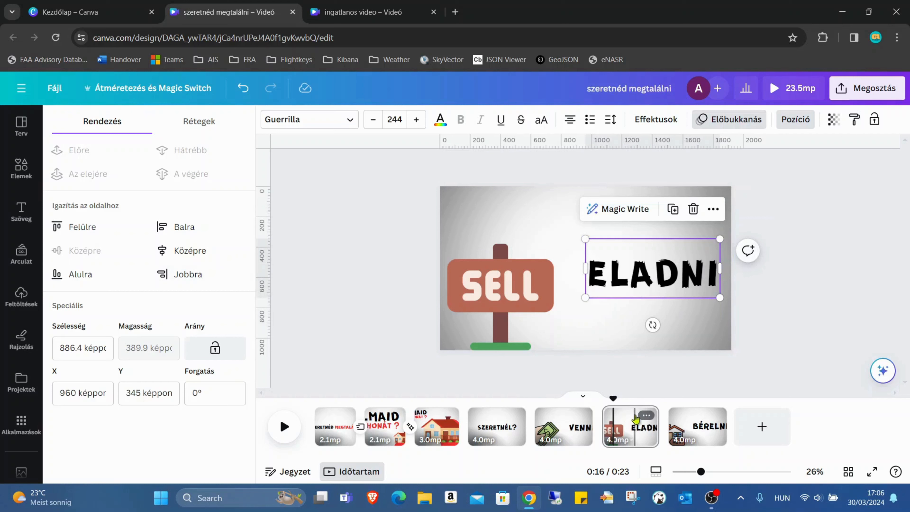
Centre the BÉRELNI text vertically on its page
left_click(684, 434)
left_click(670, 289)
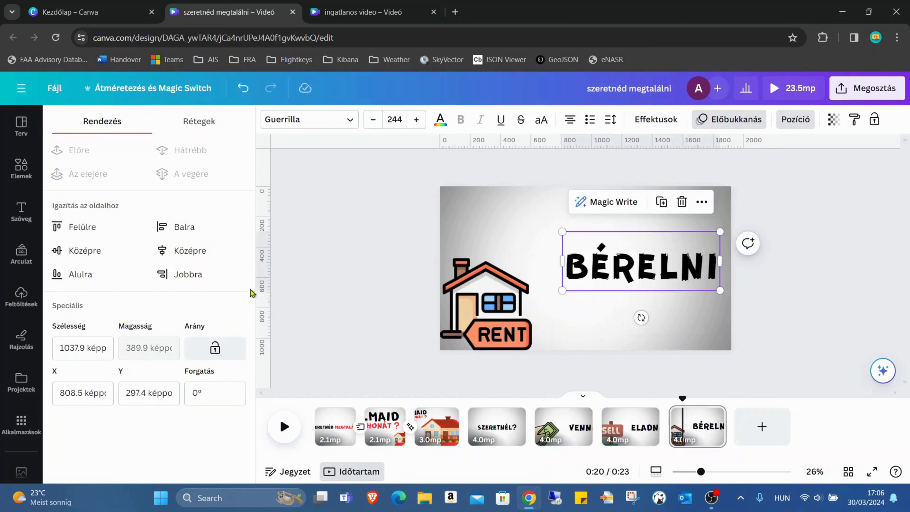
left_click(89, 255)
left_click(789, 294)
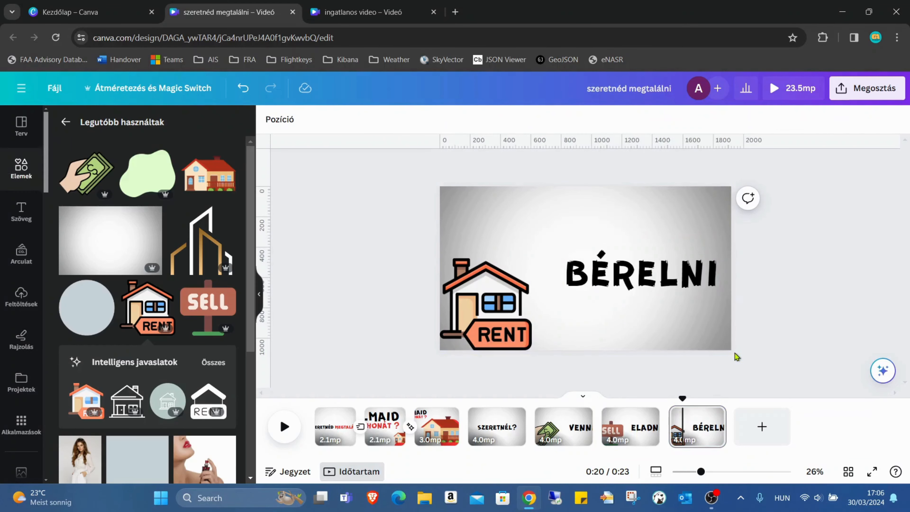
Apply the Bázisvonal element animation to the money-holding hand on the VENNI page, with its direction set to the right
left_click(547, 437)
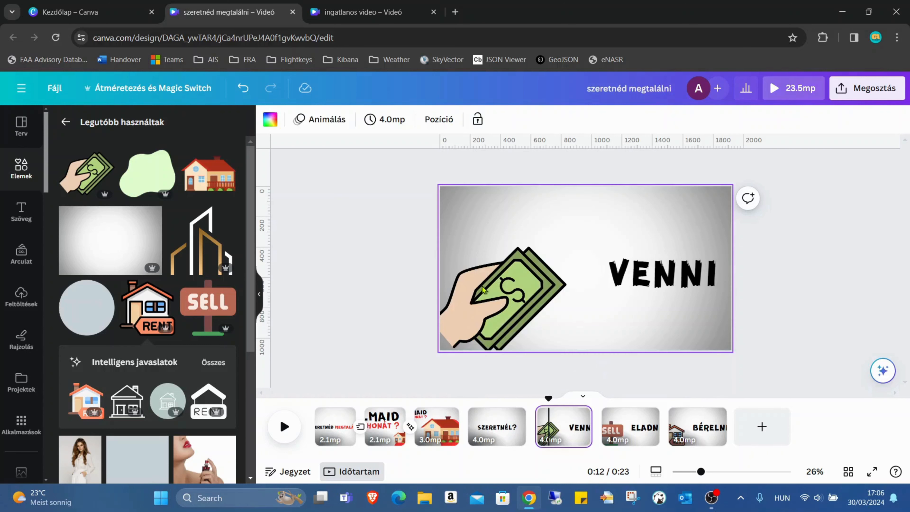
left_click(483, 292)
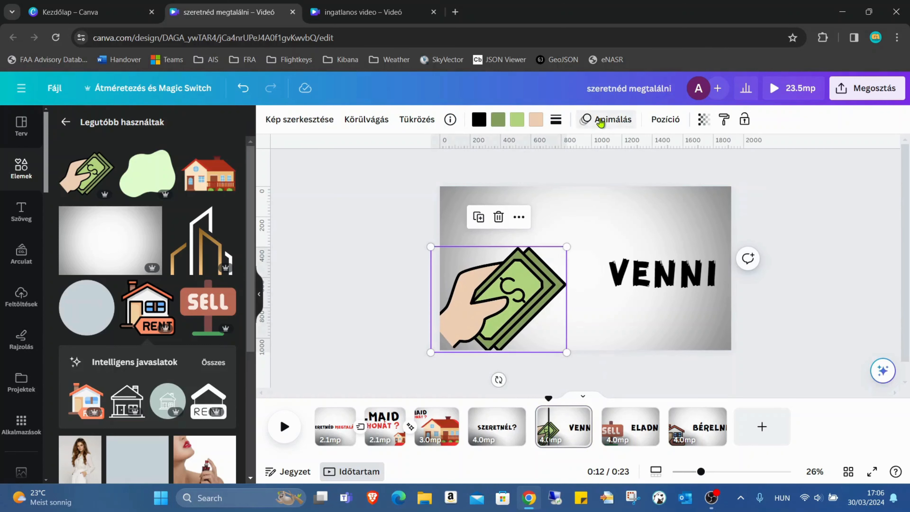
left_click(600, 121)
scroll(116, 293, "down", 3)
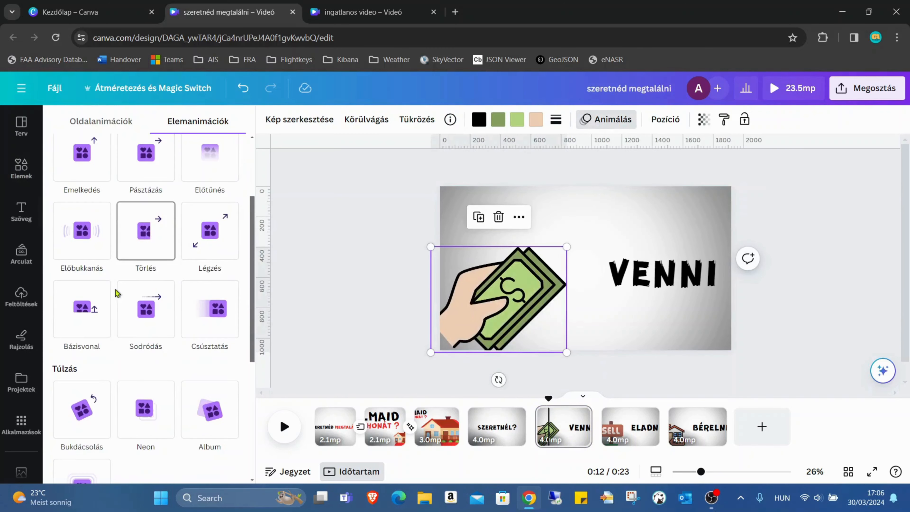
left_click(90, 319)
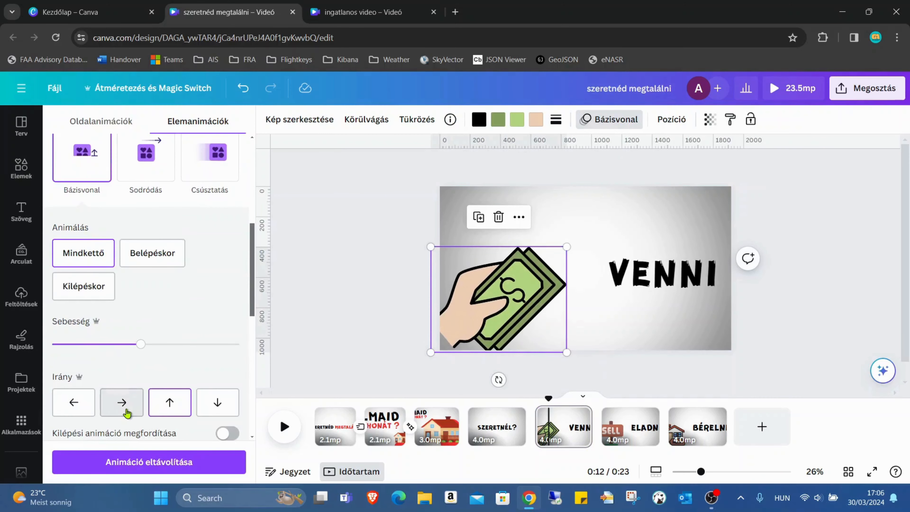
left_click(126, 412)
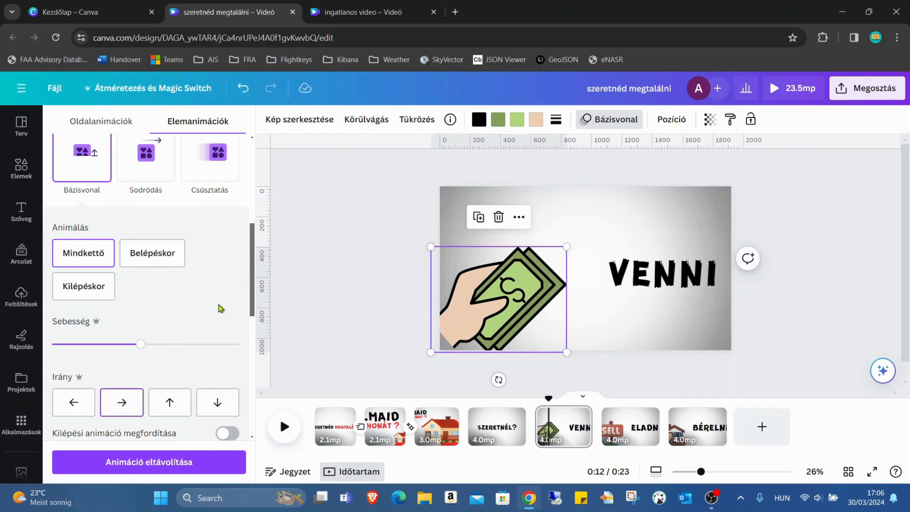
Turn on the reversed exit animation for the money-holding hand and slow down its animation speed
scroll(220, 308, "down", 3)
left_click(228, 313)
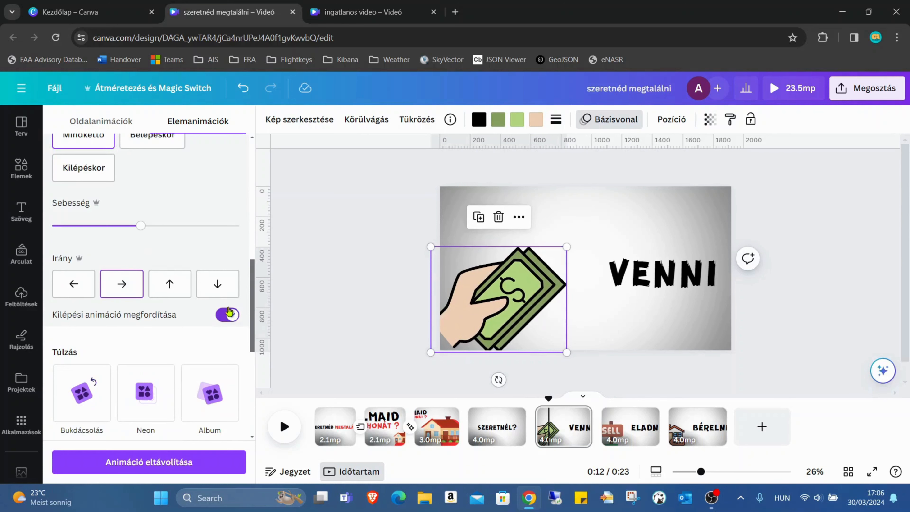
scroll(206, 255, "up", 2)
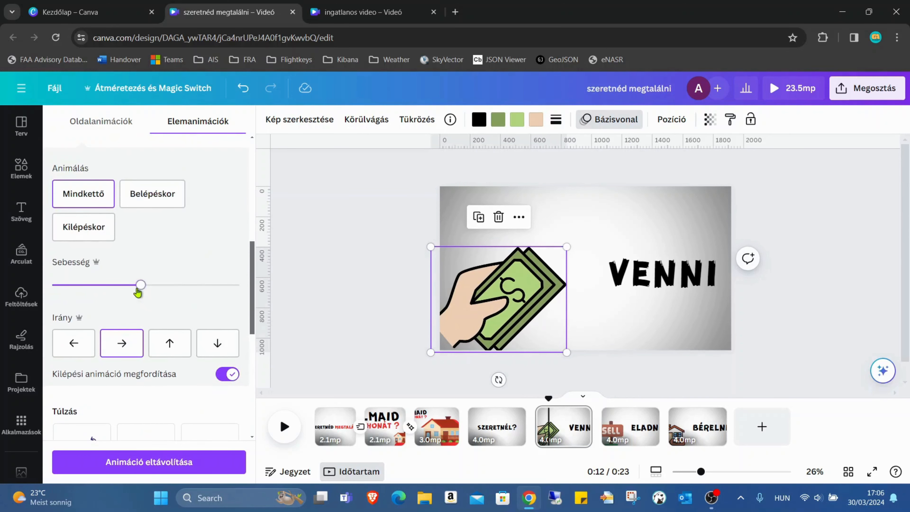
left_click_drag(138, 292, 99, 285)
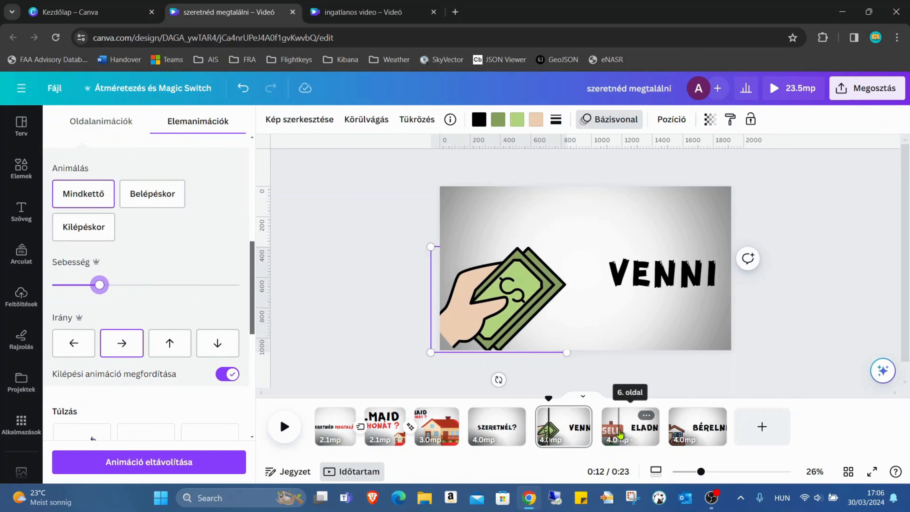
Select the SELL sign graphic on the ELADNI page
left_click(620, 433)
left_click(505, 315)
Apply the Bázisvonal page animation to the BÉRELNI page
left_click(687, 428)
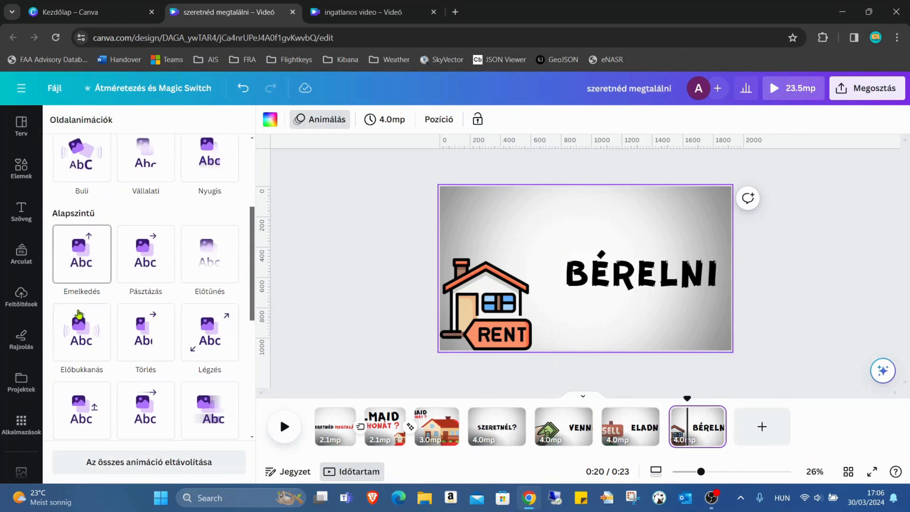
scroll(89, 283, "down", 2)
scroll(92, 320, "down", 2)
left_click(89, 294)
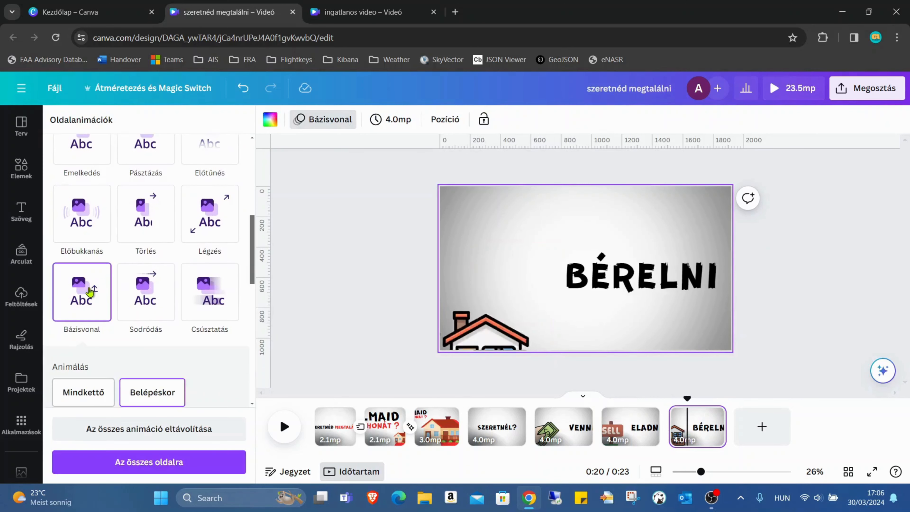
Set the BÉRELNI page animation to play on both entry and exit, with a reversed exit and a slower speed
scroll(145, 328, "down", 4)
scroll(145, 327, "down", 2)
left_click(94, 213)
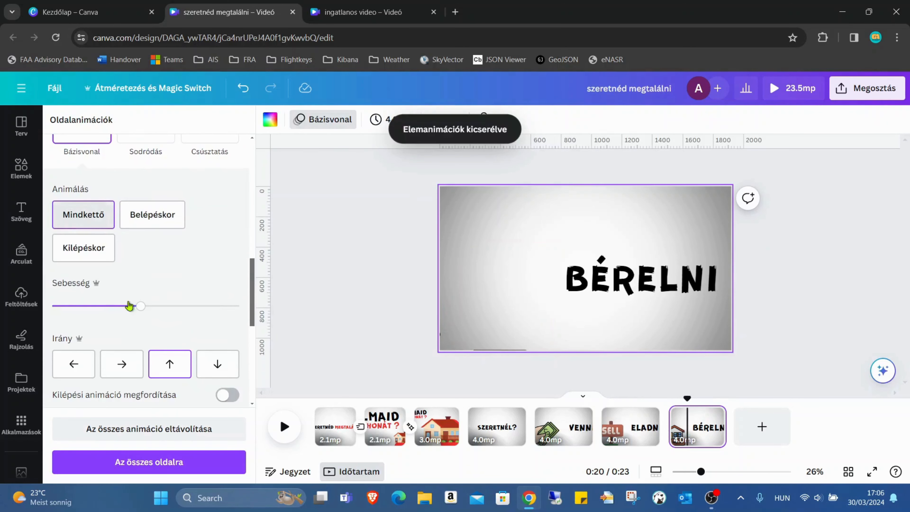
left_click(224, 395)
left_click_drag(140, 306, 98, 306)
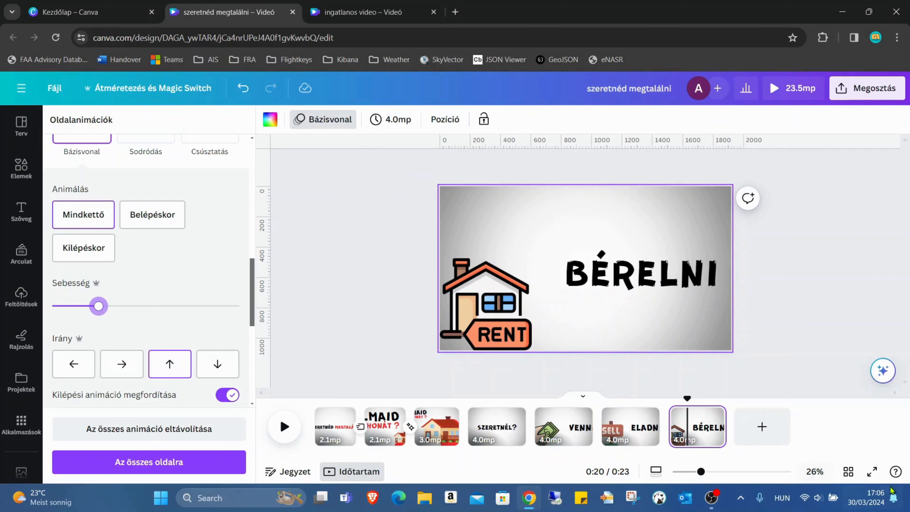
Play the video in full screen to check the animated graphics and texts
left_click(872, 471)
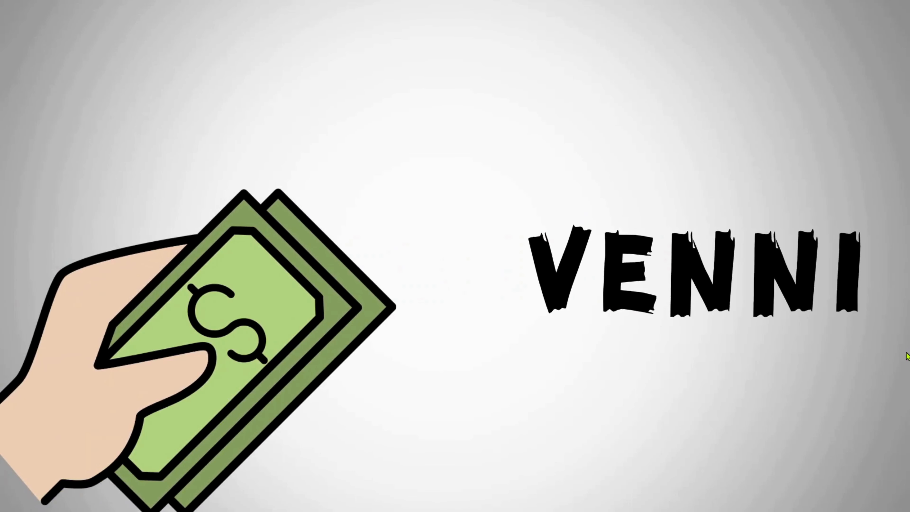
mouse_move(908, 359)
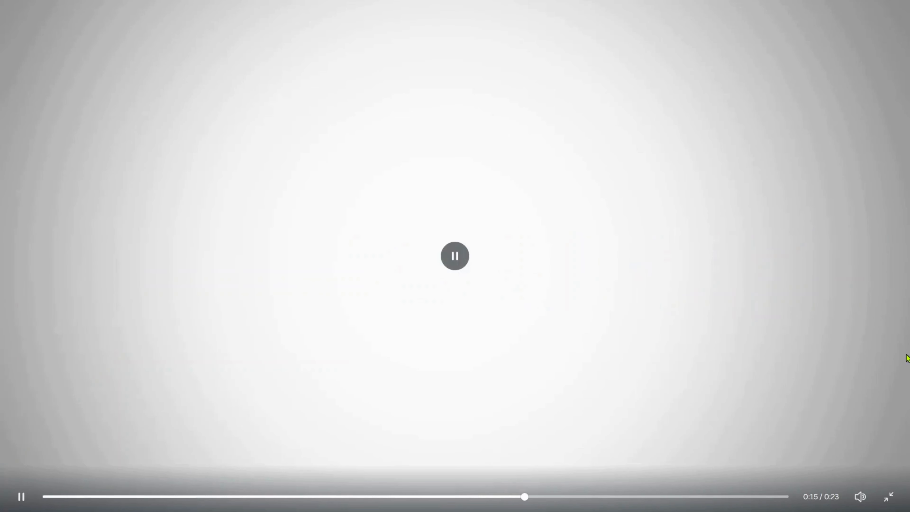